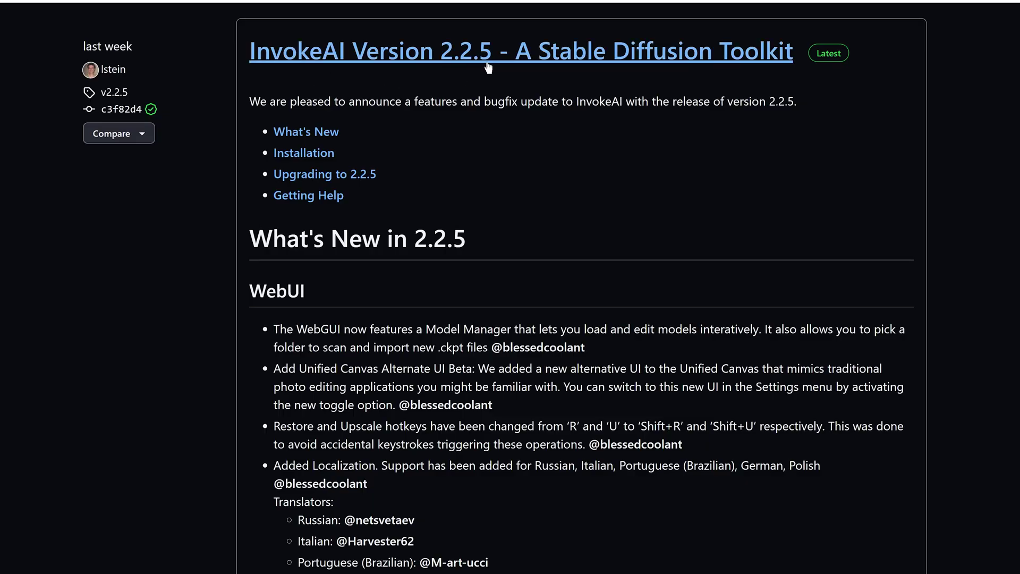
# Step: Read the release notes, highlighting the Model Manager, load and .ckpt import passages
pyautogui.scroll(-2, 493, 119)
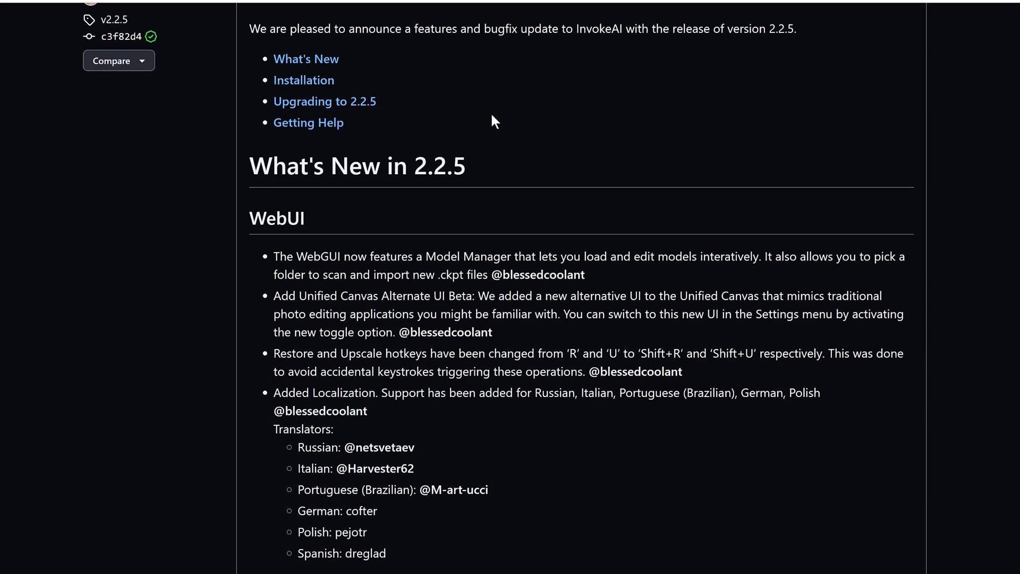
pyautogui.scroll(-1, 493, 120)
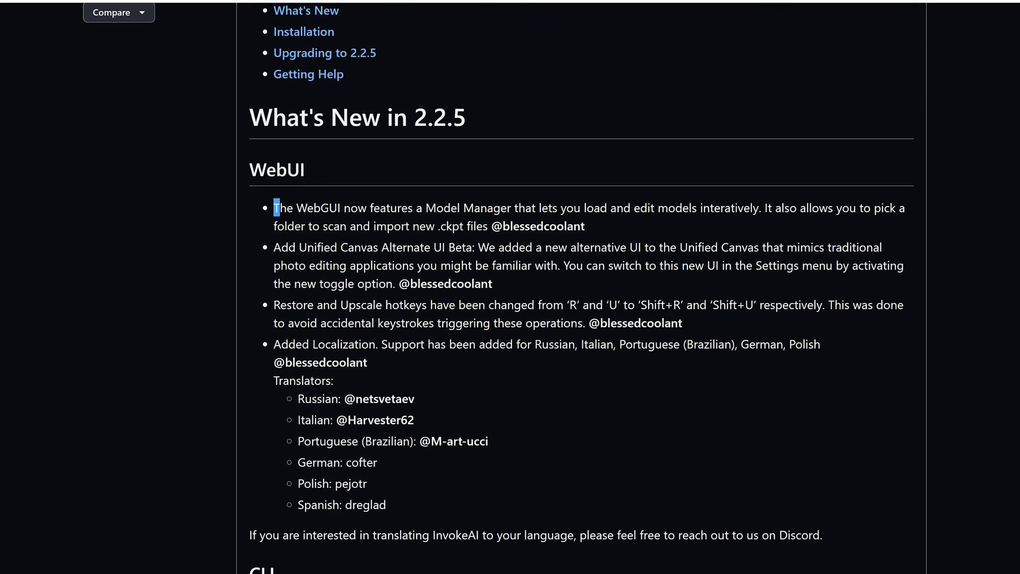
pyautogui.moveTo(511, 208); pyautogui.dragTo(425, 208)
pyautogui.click(425, 208)
pyautogui.doubleClick(595, 208)
pyautogui.click(595, 207)
pyautogui.moveTo(765, 208); pyautogui.dragTo(487, 226)
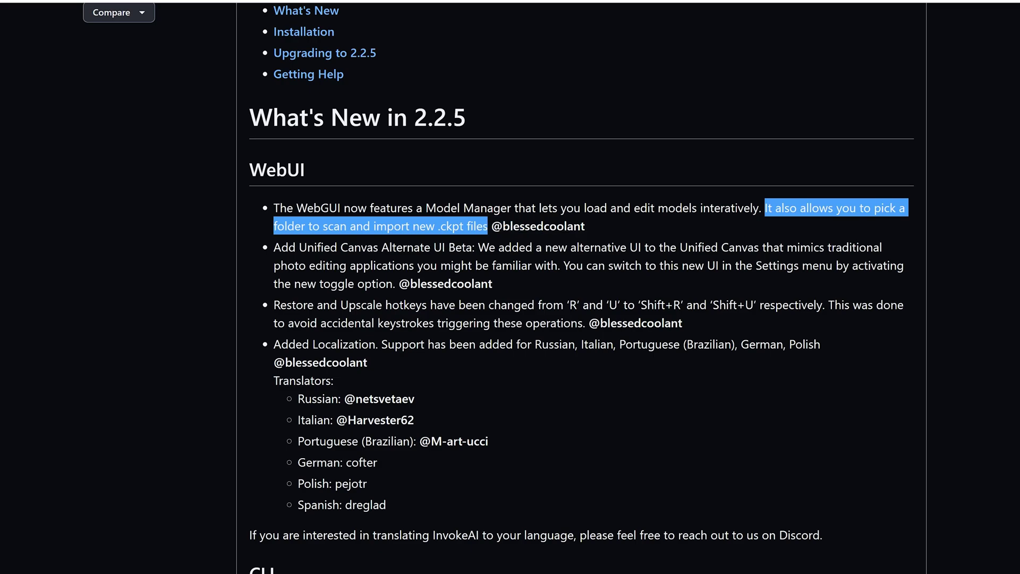
pyautogui.click(367, 245)
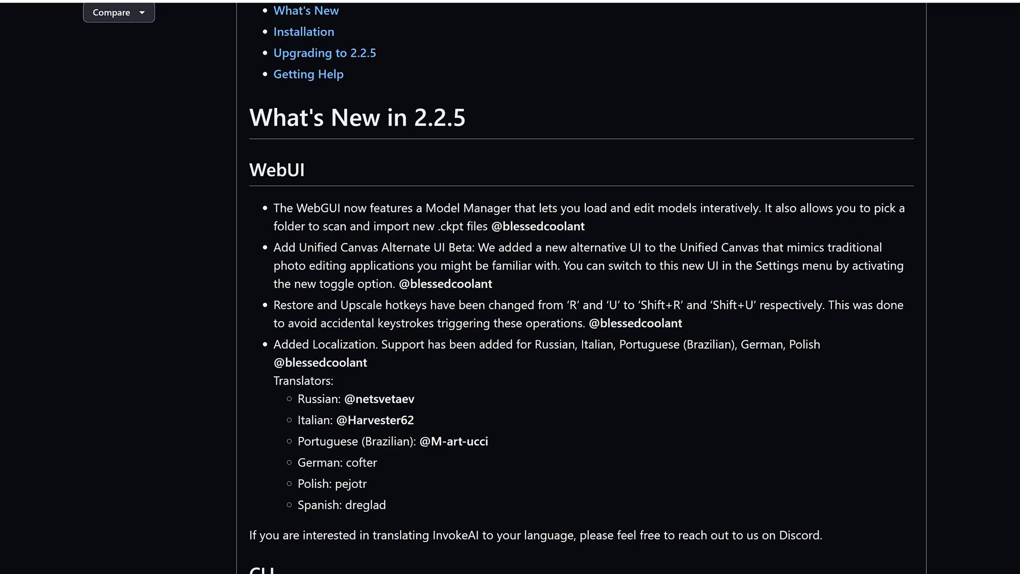
# Step: Highlight the Unified Canvas, alternative UI, hotkey change and Localization notes
pyautogui.moveTo(299, 247); pyautogui.dragTo(378, 247)
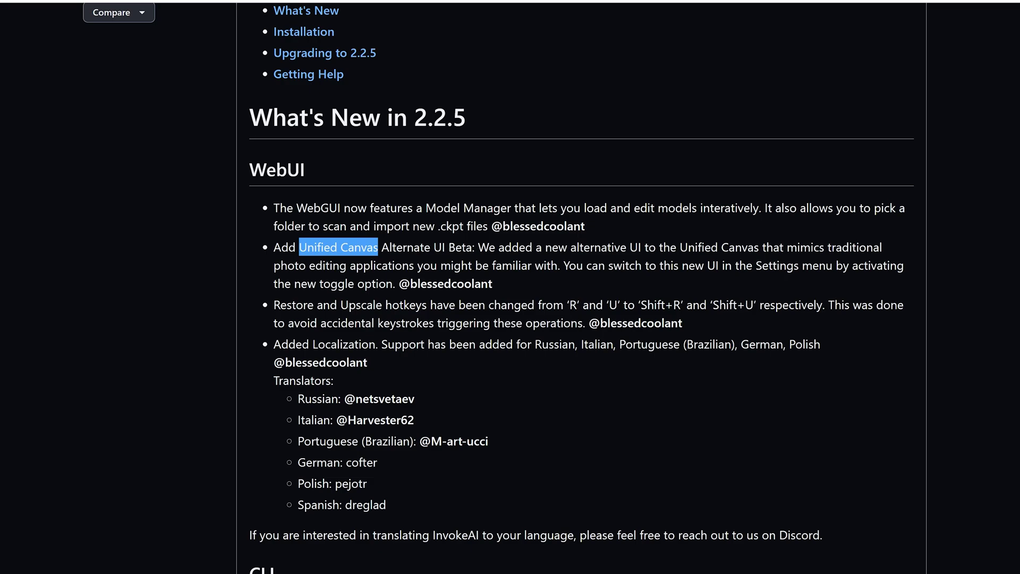
pyautogui.moveTo(641, 247); pyautogui.dragTo(570, 247)
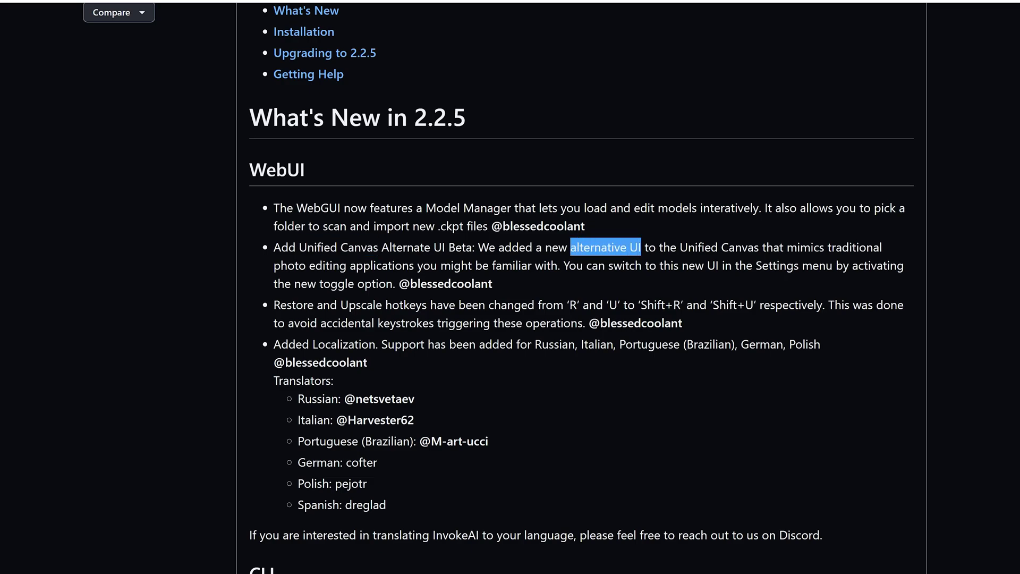
pyautogui.moveTo(787, 247)
pyautogui.mouseDown()
pyautogui.moveTo(861, 247)
pyautogui.moveTo(360, 247)
pyautogui.moveTo(347, 265)
pyautogui.mouseUp()
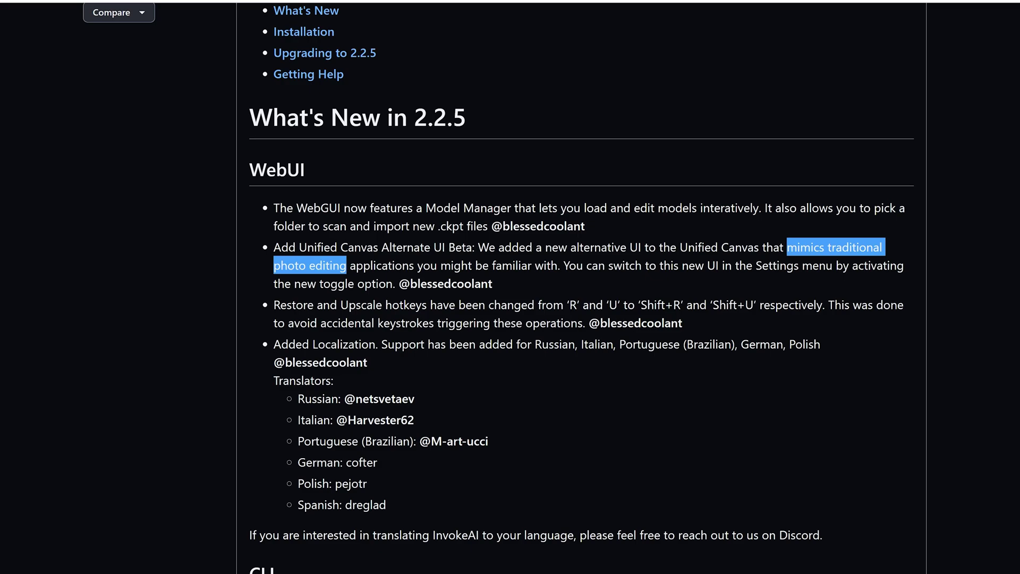
pyautogui.moveTo(274, 304); pyautogui.dragTo(754, 305)
pyautogui.moveTo(273, 304)
pyautogui.mouseDown()
pyautogui.moveTo(682, 323)
pyautogui.moveTo(700, 304)
pyautogui.moveTo(754, 304)
pyautogui.mouseUp()
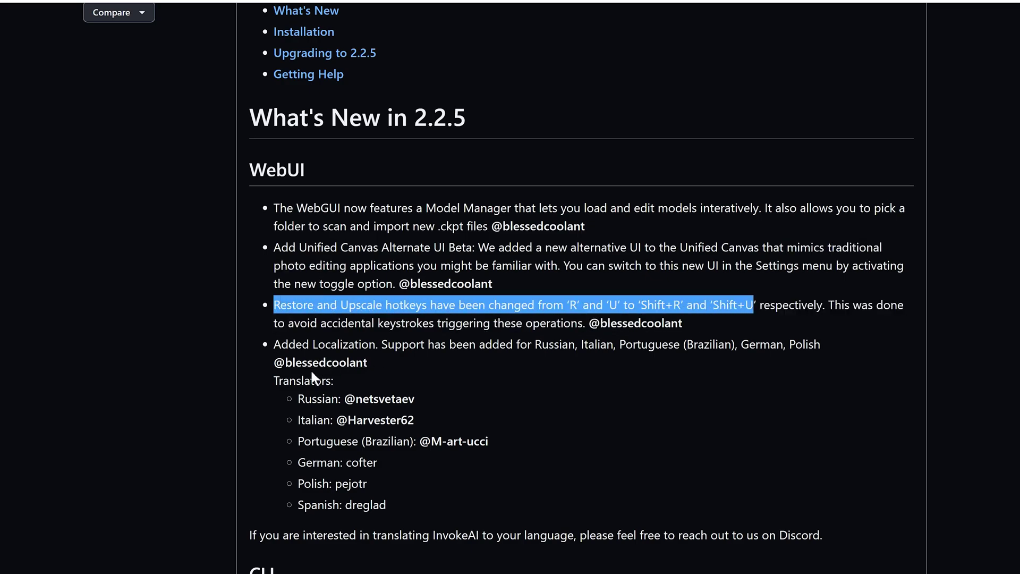
pyautogui.moveTo(273, 345)
pyautogui.mouseDown()
pyautogui.moveTo(381, 345)
pyautogui.moveTo(388, 357)
pyautogui.moveTo(381, 345)
pyautogui.mouseUp()
pyautogui.scroll(-1, 381, 344)
pyautogui.moveTo(386, 444); pyautogui.dragTo(292, 333)
pyautogui.click(464, 356)
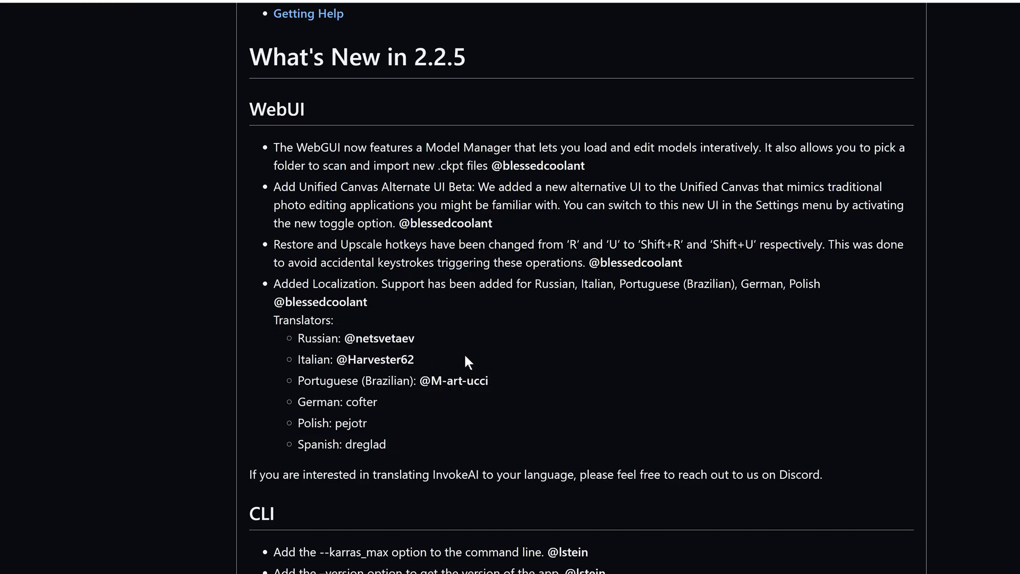
pyautogui.scroll(-7, 464, 356)
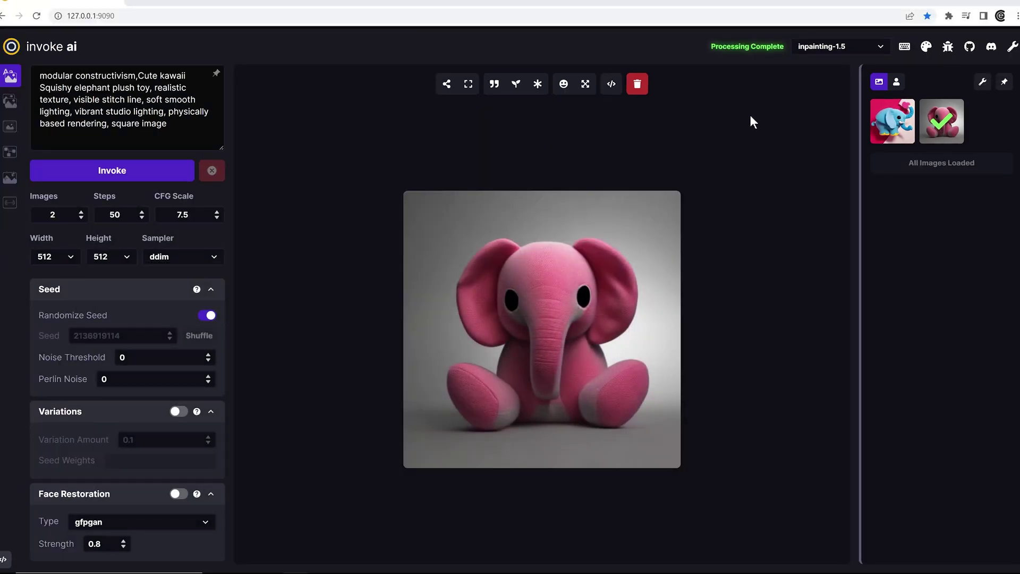
# Step: Keep inpainting-1.5 as the active model and switch to the InvokeAI folder in File Explorer
pyautogui.click(878, 46)
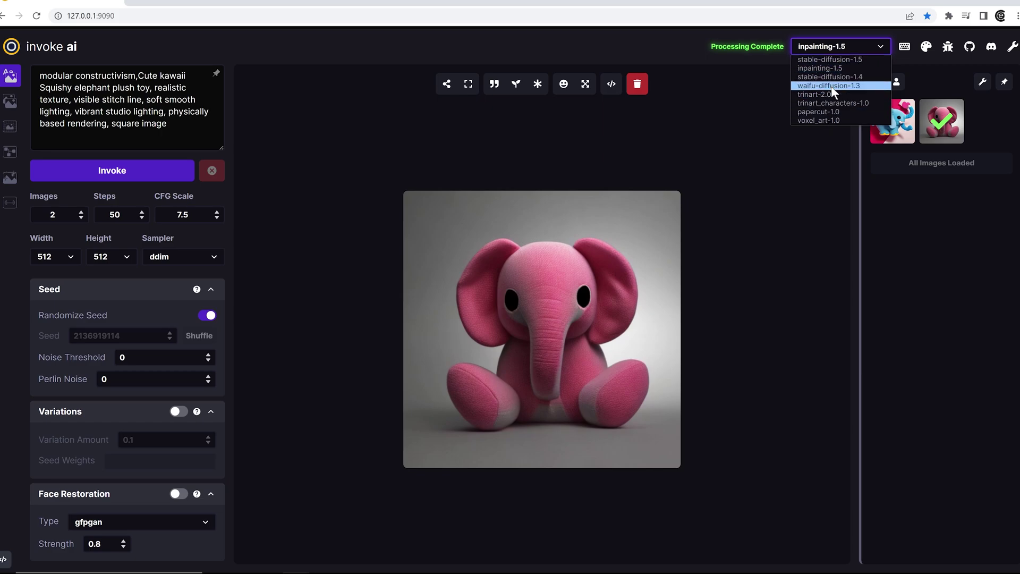
pyautogui.click(747, 64)
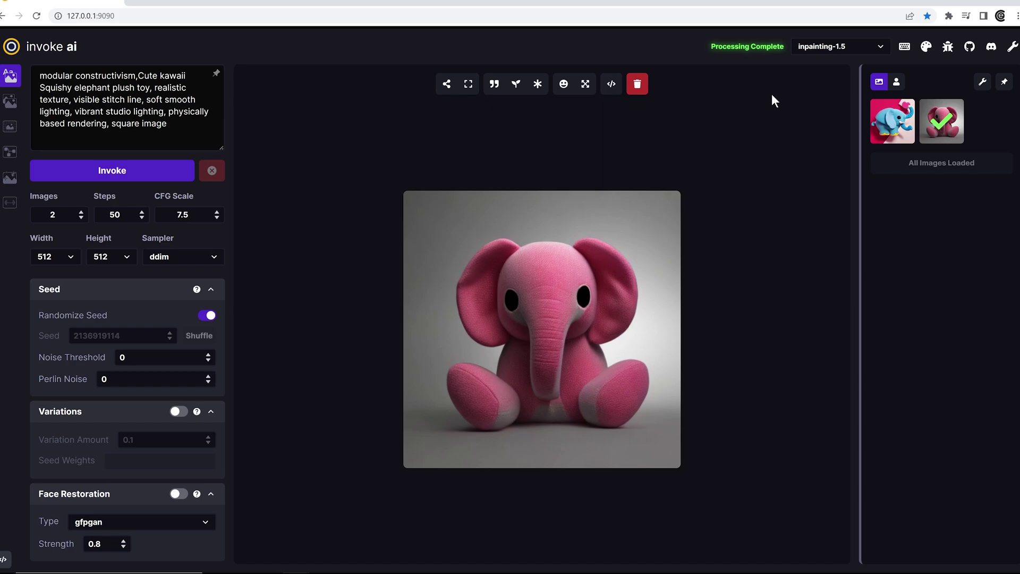
pyautogui.hotkey('alt', 'Tab')
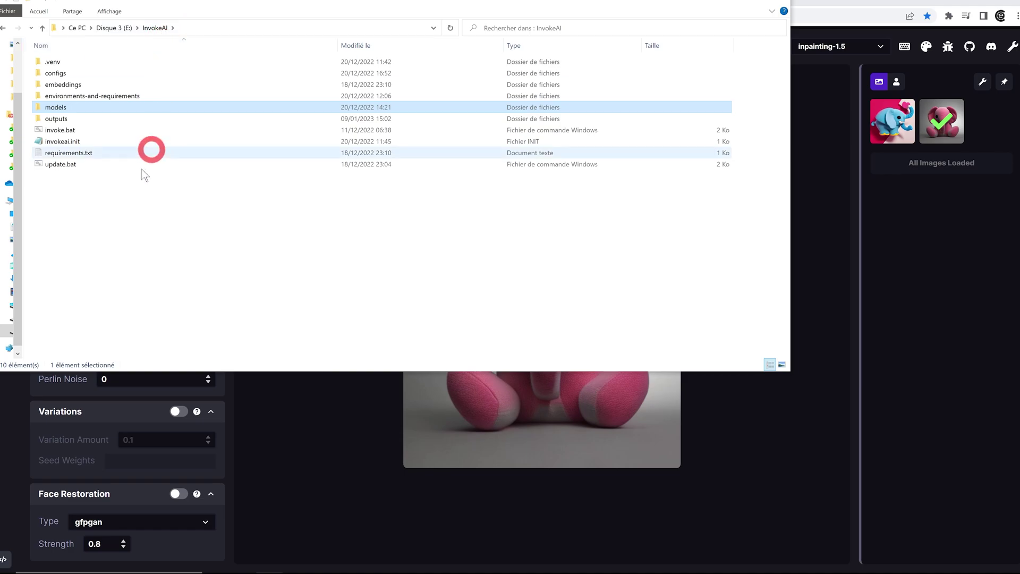
# Step: Run update.bat and answer 's' to skip model downloads, updating InvokeAI to 2.2.5
pyautogui.doubleClick(67, 166)
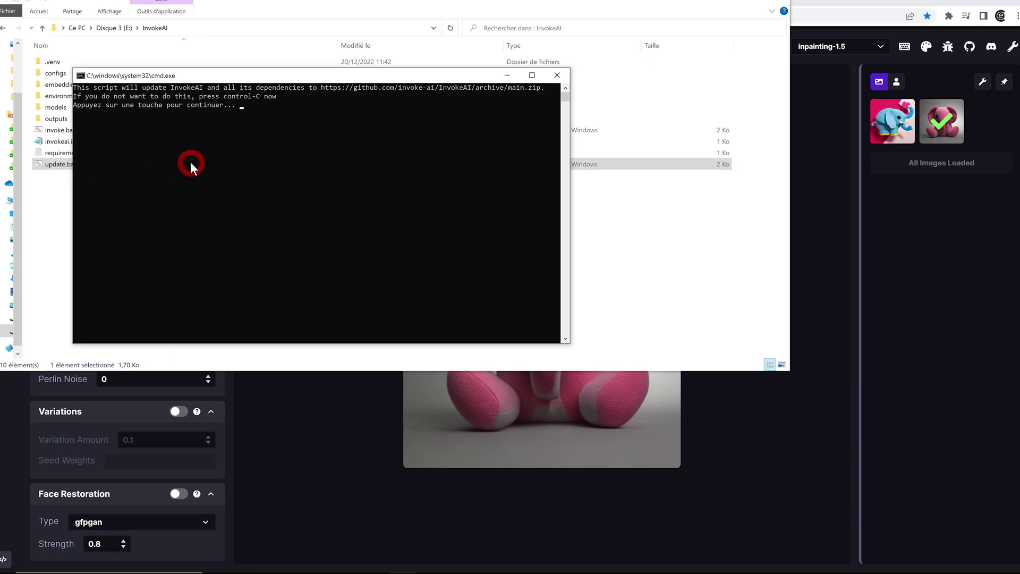
pyautogui.press('Return')
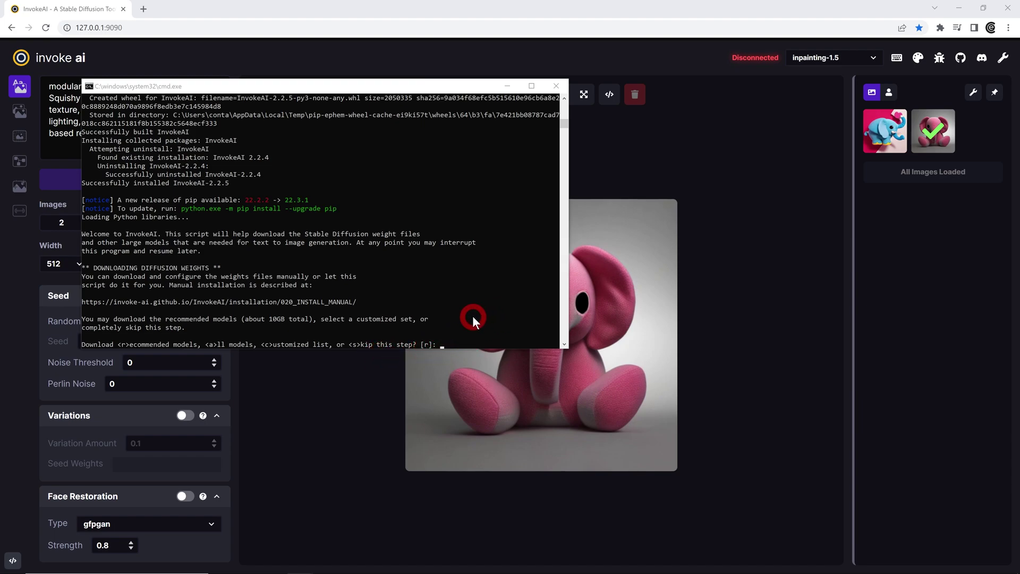
pyautogui.click(438, 137)
pyautogui.write('s')
pyautogui.click(452, 339)
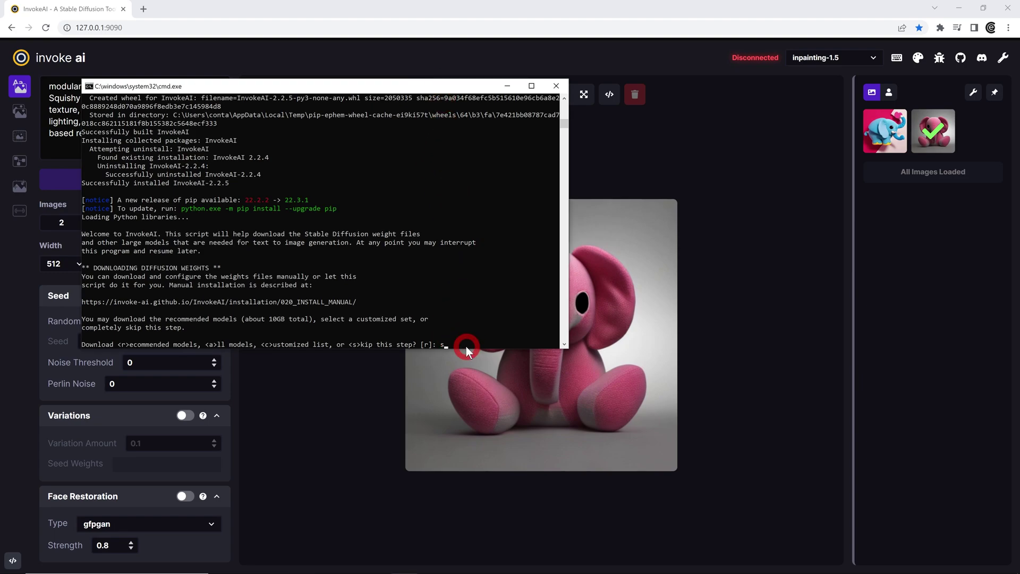
pyautogui.press('Return')
pyautogui.click(278, 343)
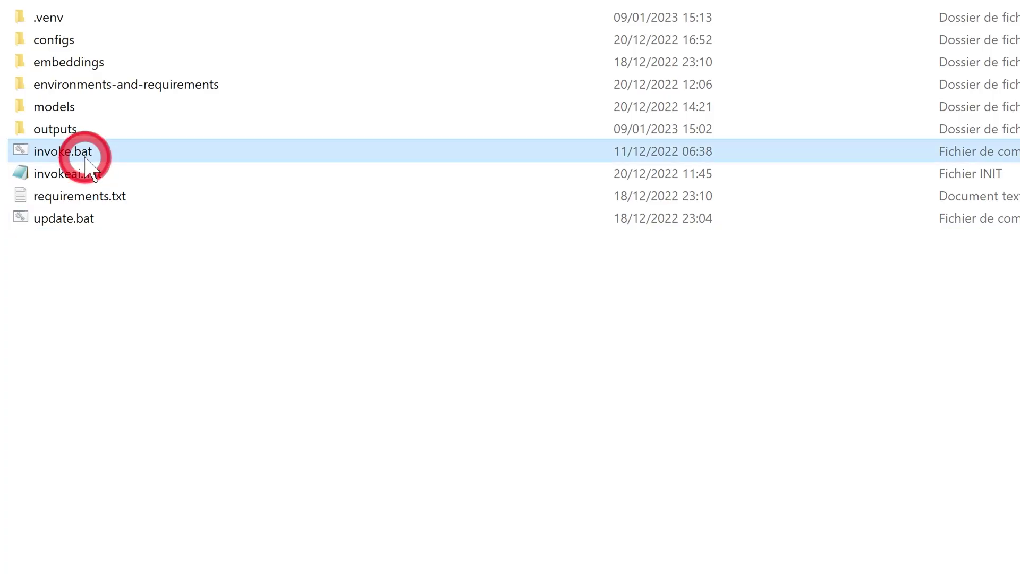
# Step: Launch invoke.bat with option 2 for the browser UI and select the 127.0.0.1:9090 address
pyautogui.doubleClick(181, 145)
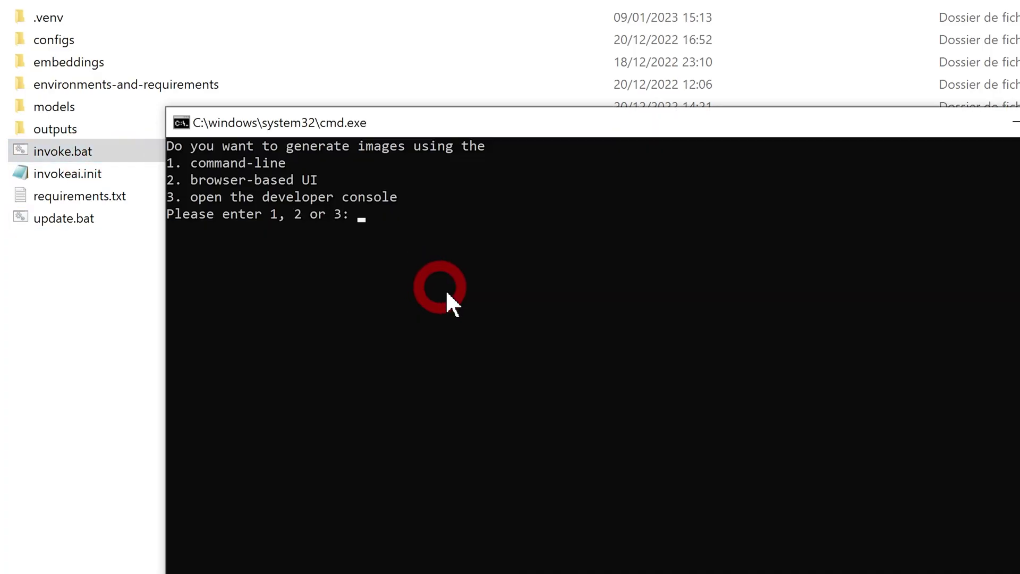
pyautogui.write('2')
pyautogui.press('Return')
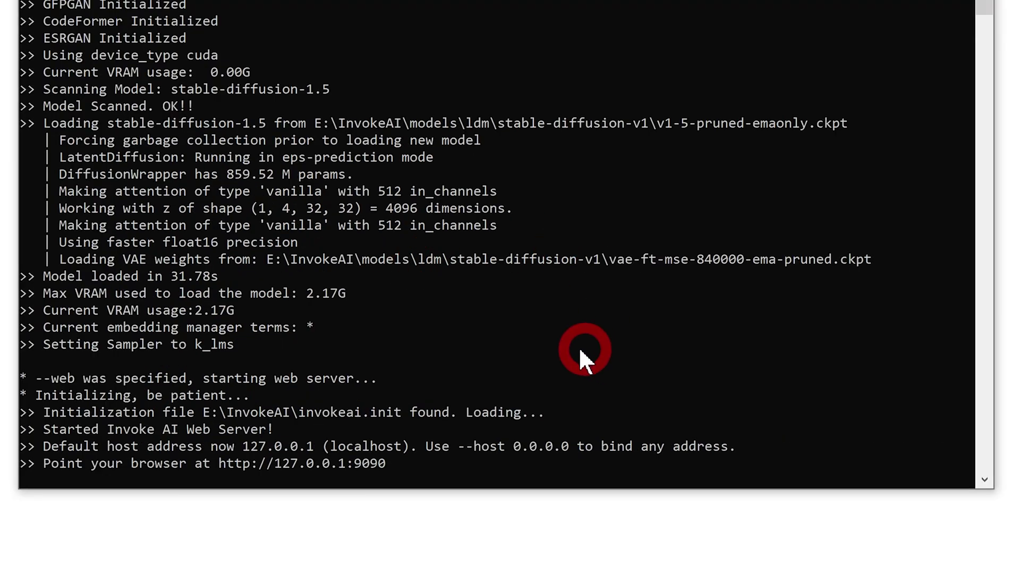
pyautogui.moveTo(399, 467); pyautogui.dragTo(245, 467)
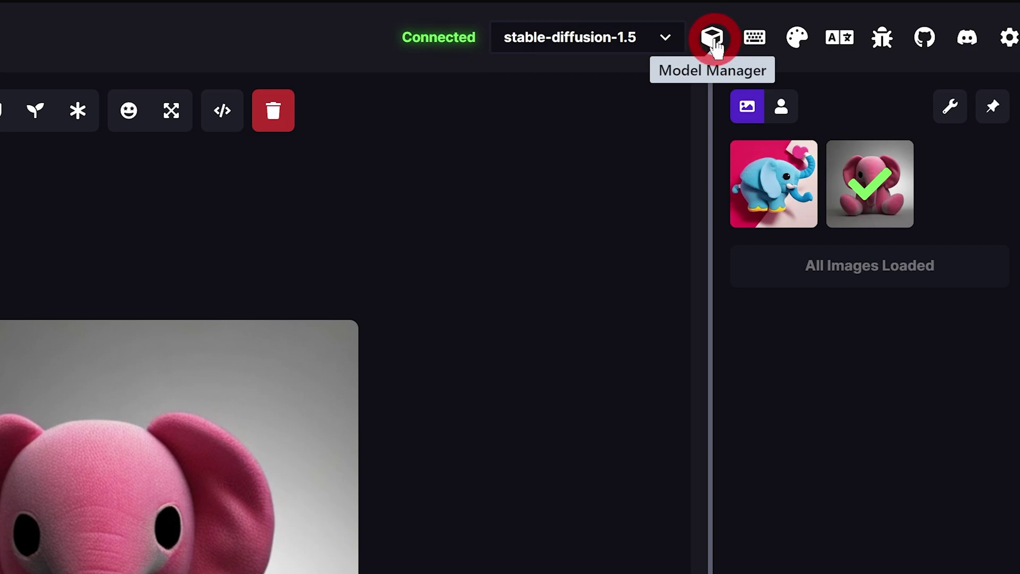
# Step: Check the language list and Settings, then open the Model Manager showing eight models
pyautogui.click(838, 39)
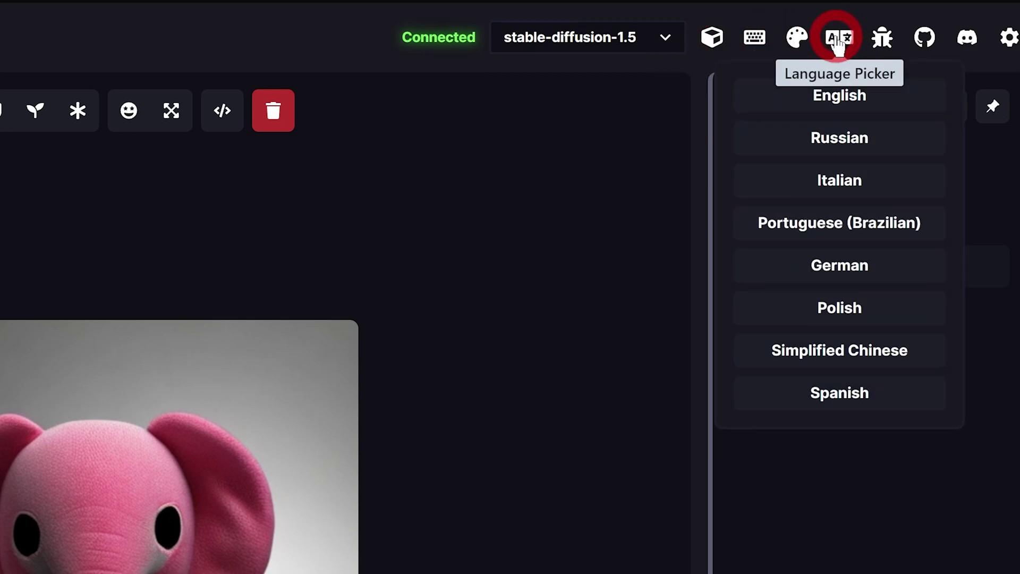
pyautogui.click(986, 50)
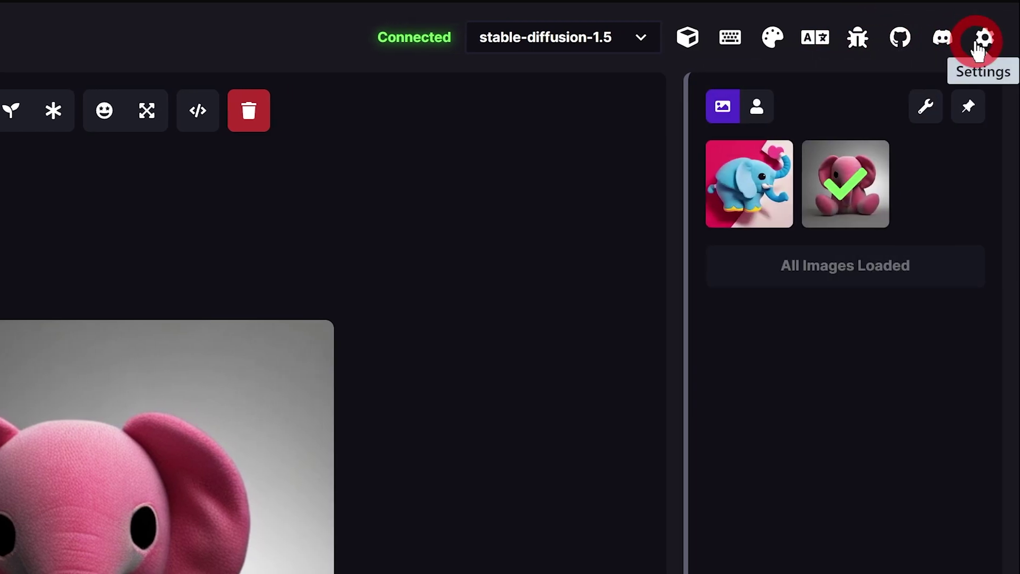
pyautogui.click(978, 49)
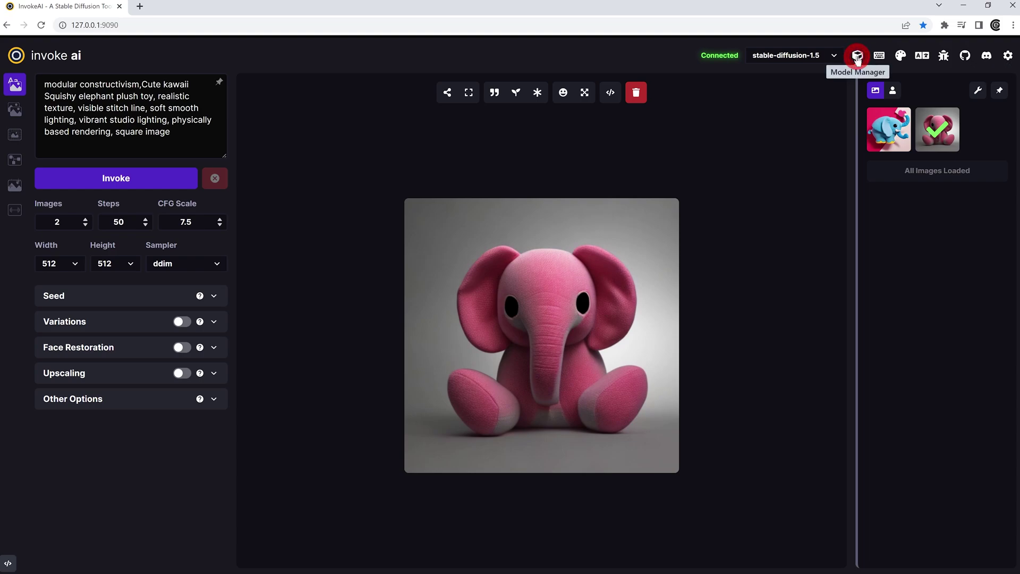
pyautogui.click(856, 57)
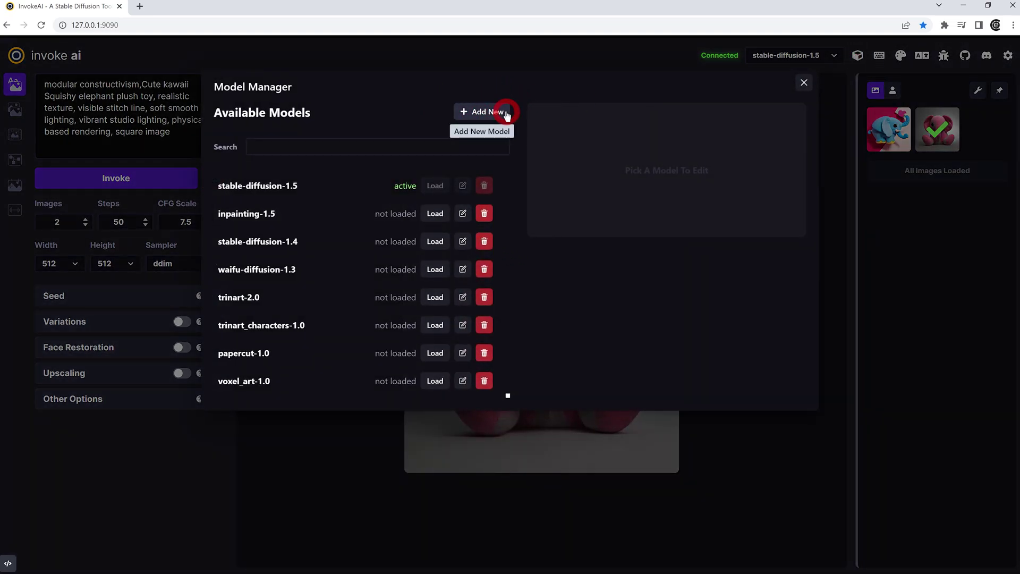
# Step: Open the Add New Model dialog from the Model Manager's Add New button
pyautogui.click(476, 117)
pyautogui.click(476, 116)
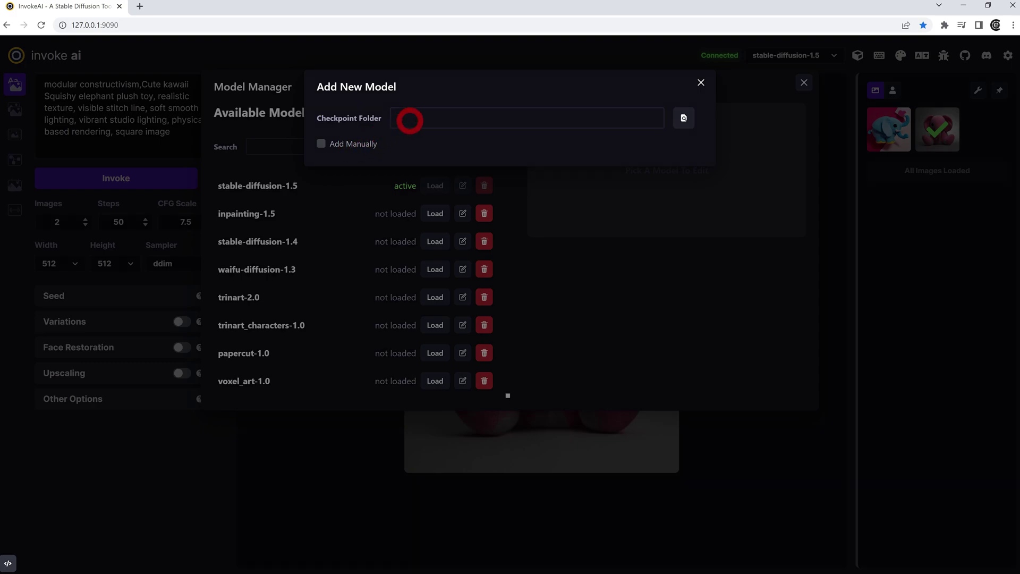
# Step: Expand the Add Manually fields and paste E:\Ai_test\stable-diffusion-webui\models\Stable-diffusion into Checkpoint Folder
pyautogui.click(413, 118)
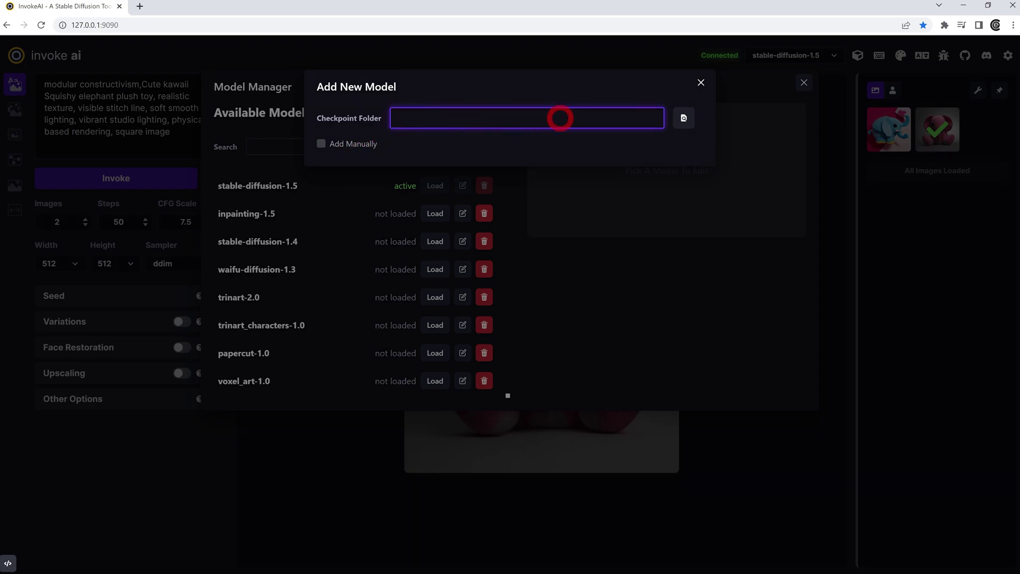
pyautogui.click(337, 144)
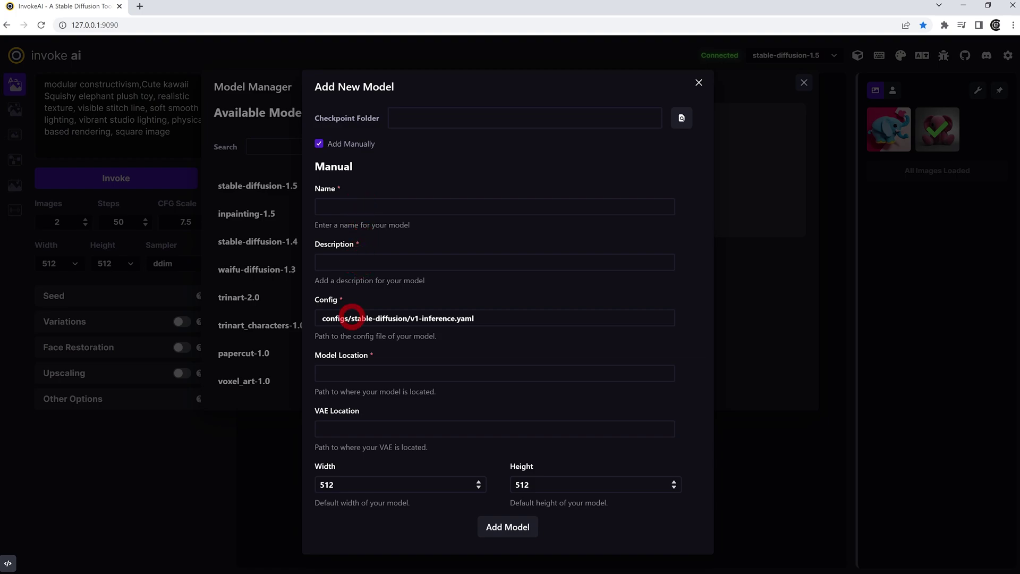
pyautogui.moveTo(461, 319); pyautogui.dragTo(509, 319)
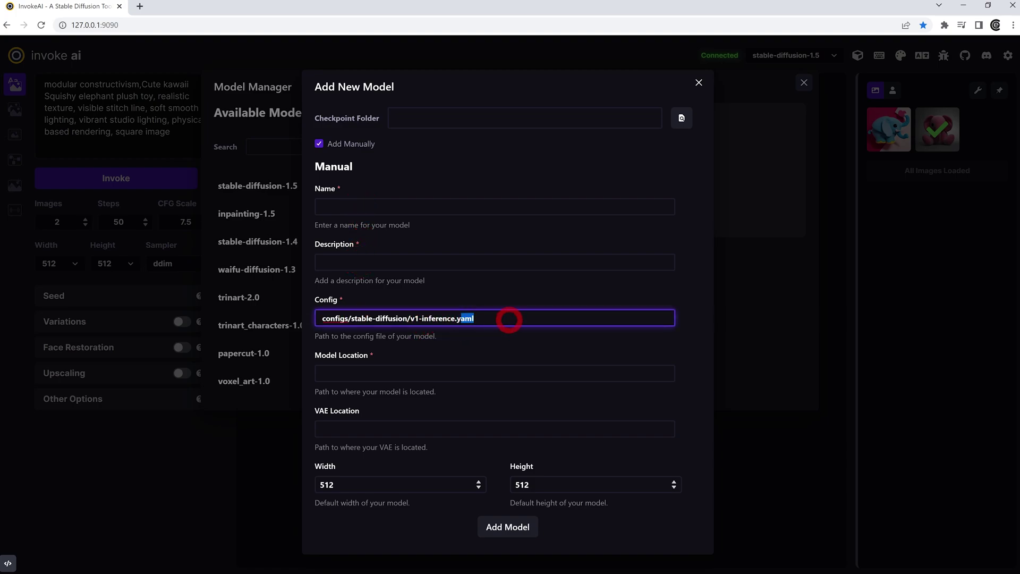
pyautogui.click(412, 377)
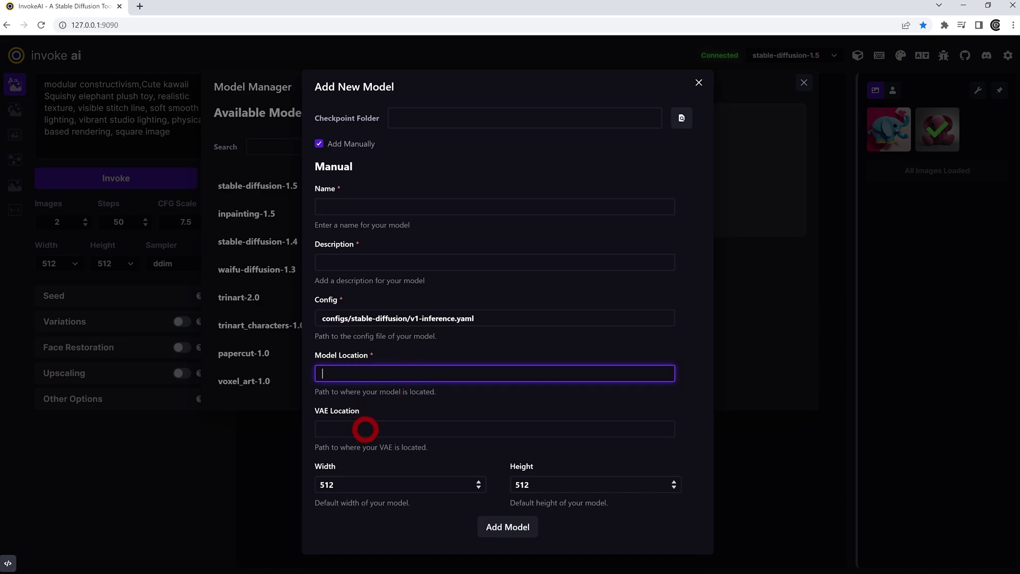
pyautogui.click(365, 429)
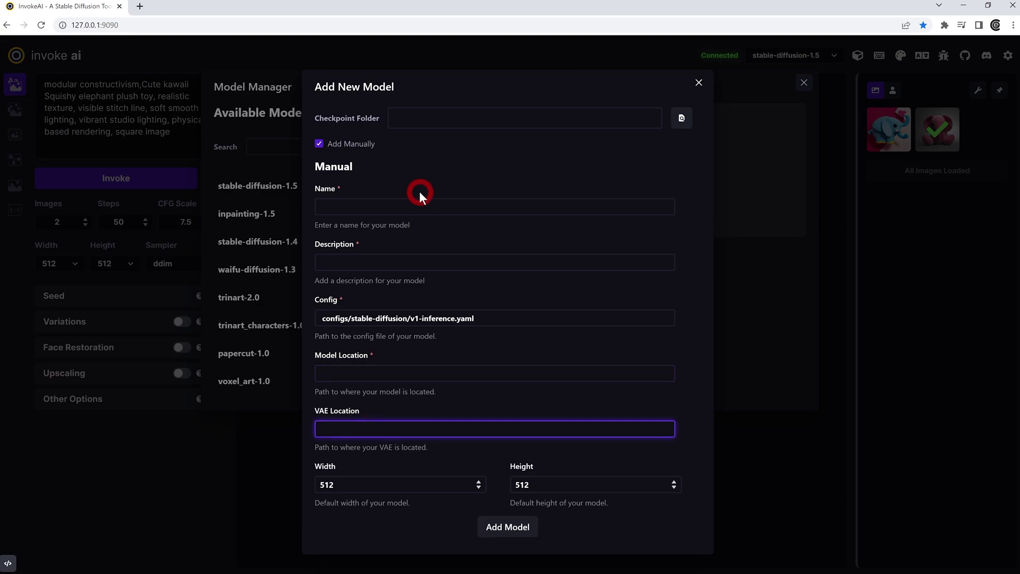
pyautogui.click(522, 120)
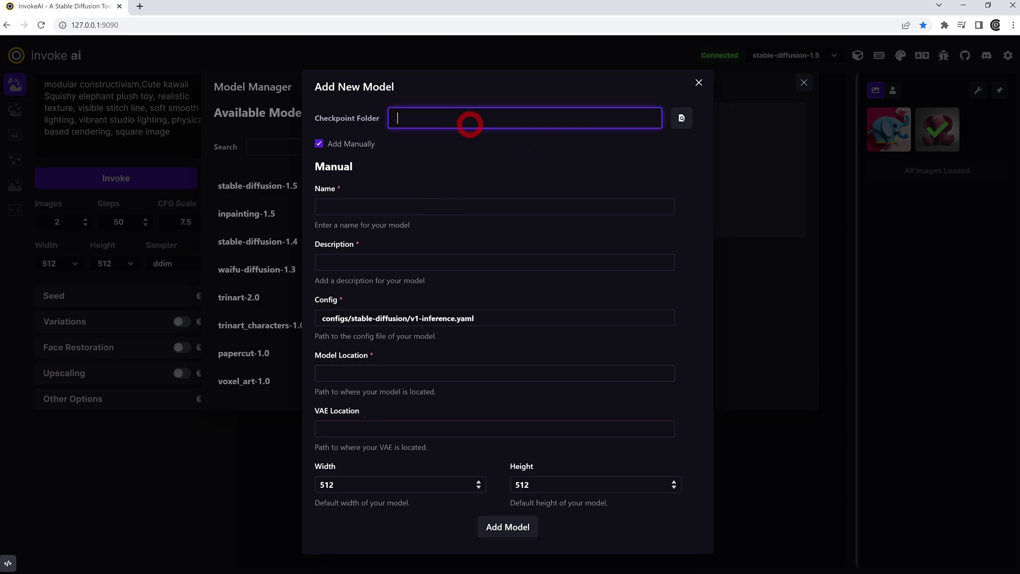
pyautogui.rightClick(436, 117)
# Step: Scan the pasted folder and select all 31 found checkpoints, scrolling through the results
pyautogui.click(588, 160)
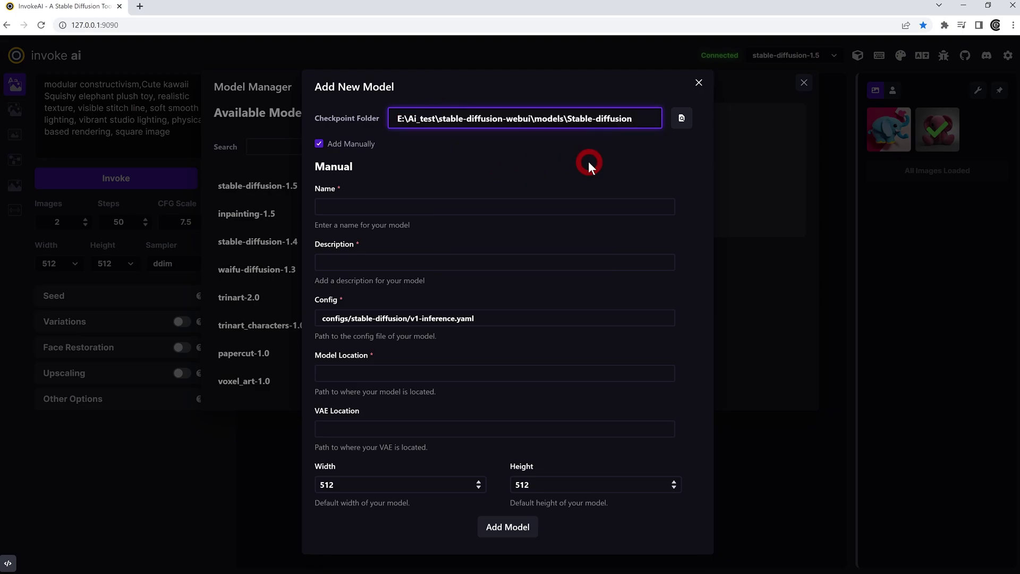
pyautogui.click(682, 120)
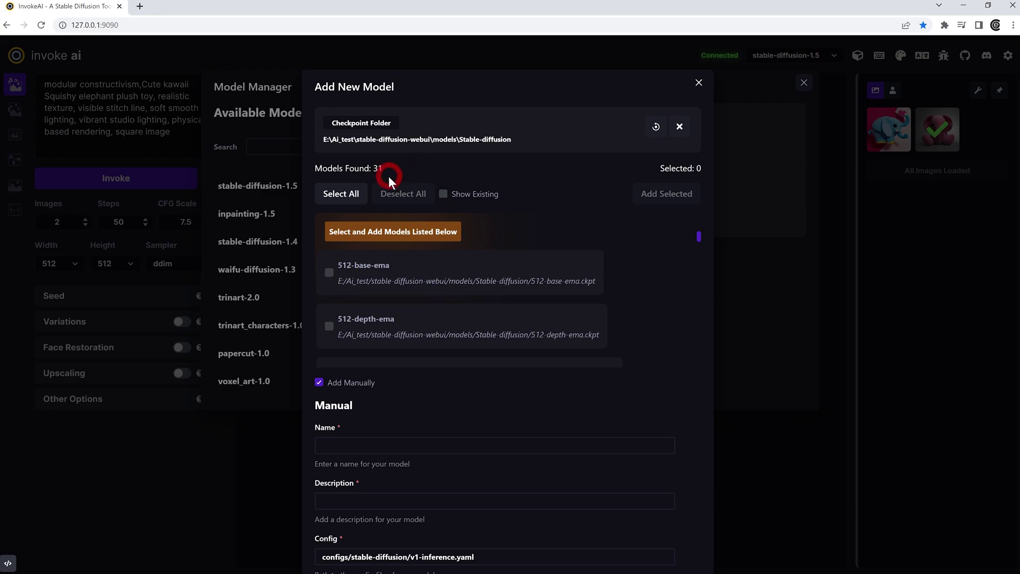
pyautogui.click(340, 193)
pyautogui.scroll(-3, 544, 232)
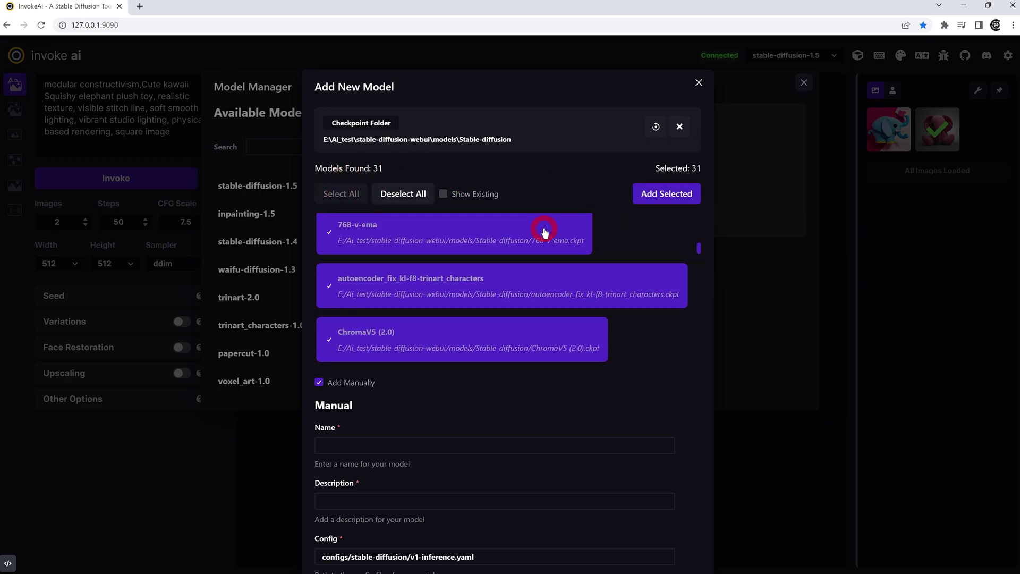
pyautogui.scroll(-4, 544, 231)
pyautogui.scroll(-1, 543, 232)
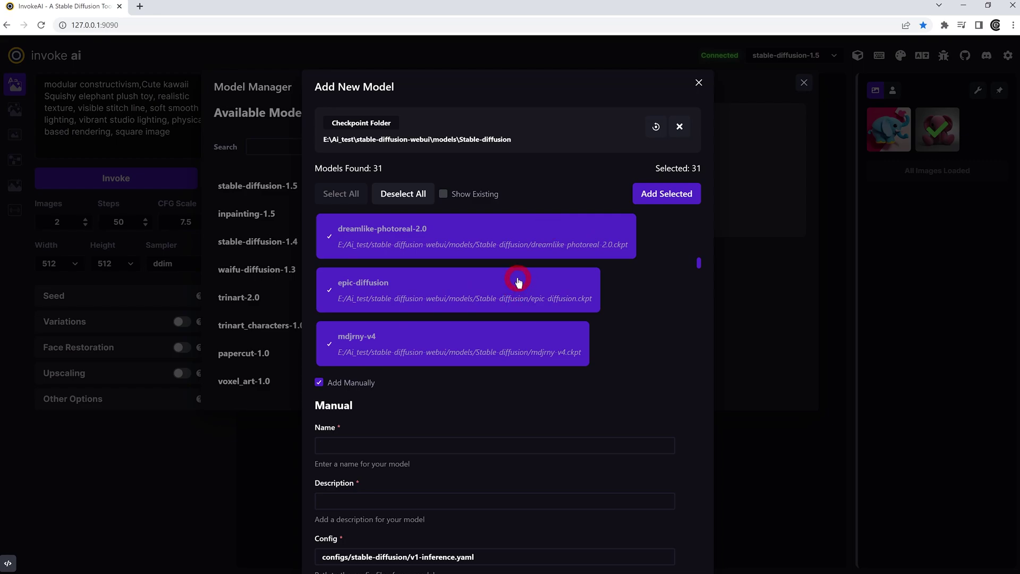
pyautogui.scroll(-3, 585, 271)
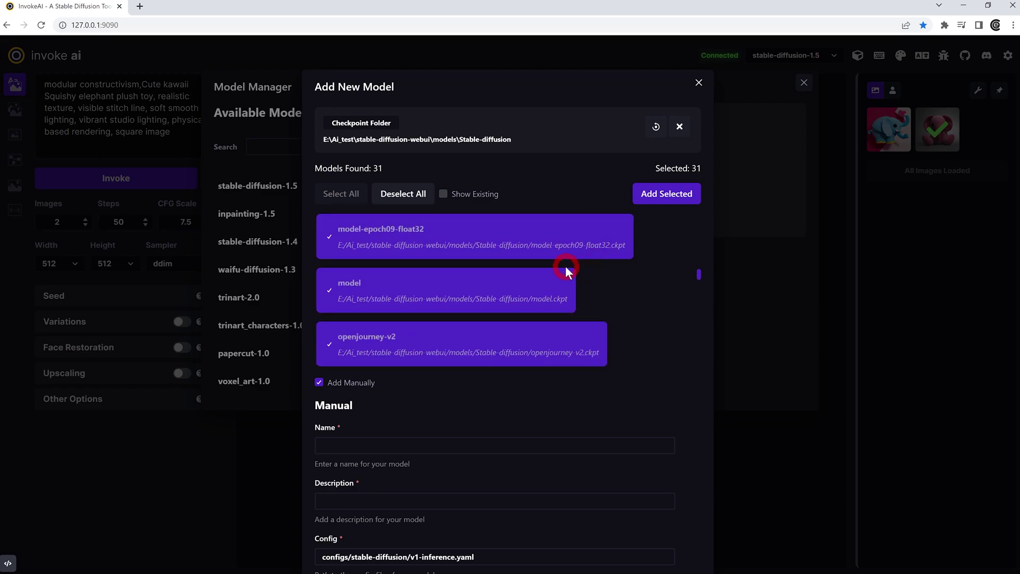
pyautogui.scroll(-3, 562, 266)
pyautogui.scroll(-1, 559, 265)
pyautogui.scroll(-3, 556, 265)
pyautogui.scroll(-3, 554, 268)
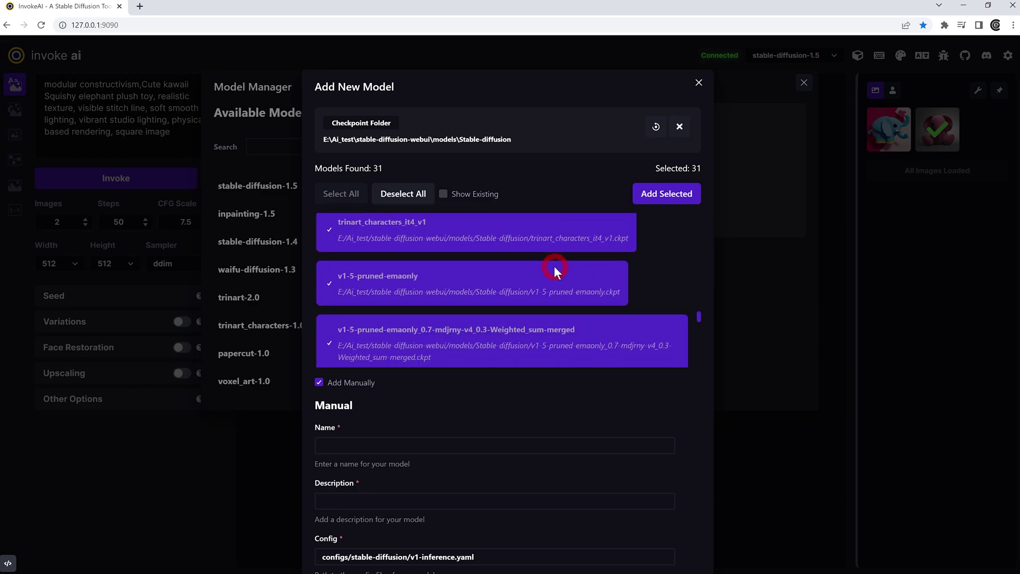
pyautogui.scroll(-2, 553, 266)
pyautogui.scroll(-2, 555, 265)
pyautogui.scroll(-2, 556, 263)
pyautogui.scroll(-3, 555, 262)
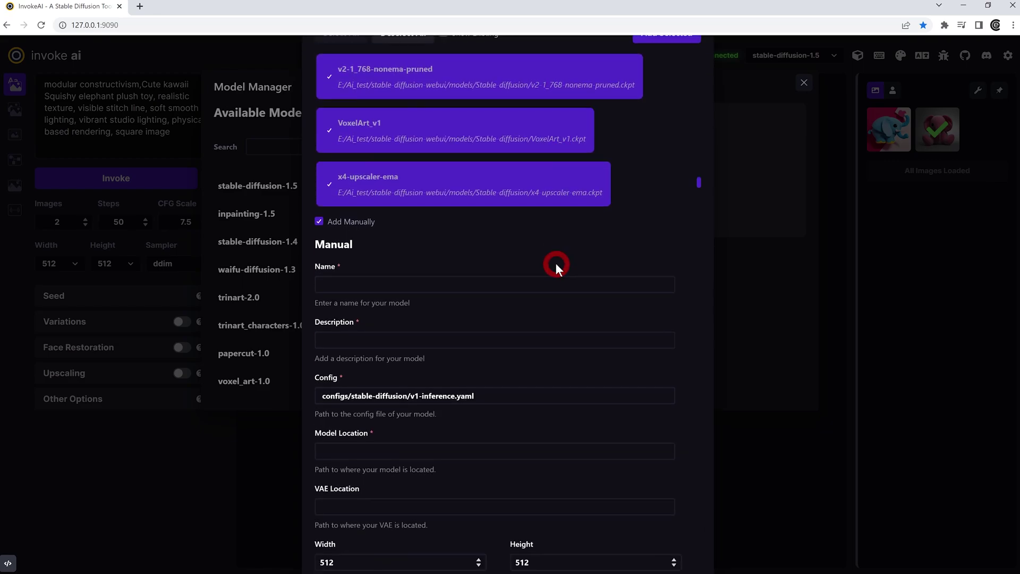
pyautogui.scroll(5, 553, 237)
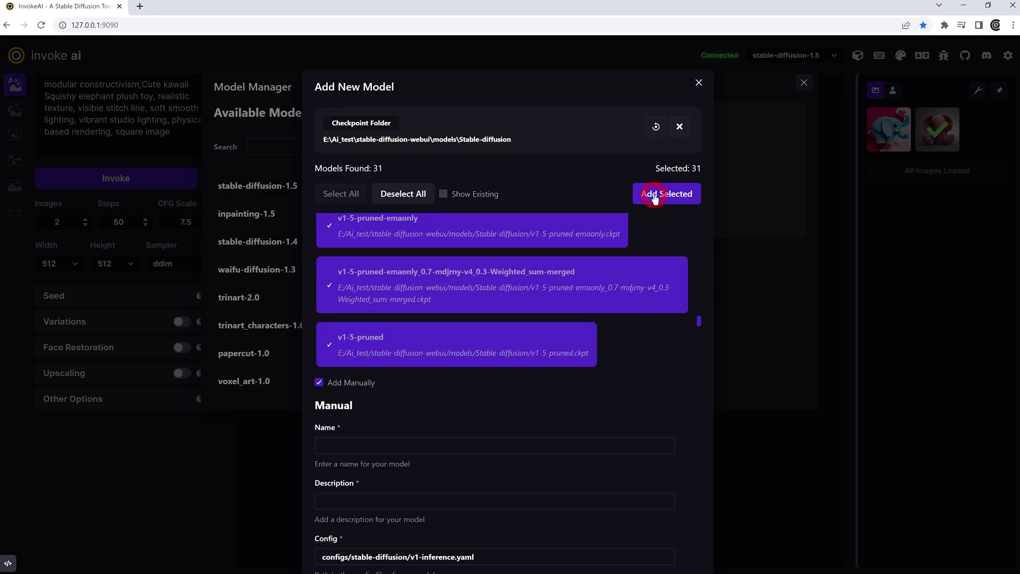
# Step: Add the 31 selected models and review the Available Models list from ChromaV5 to x4-upscaler-ema
pyautogui.click(653, 195)
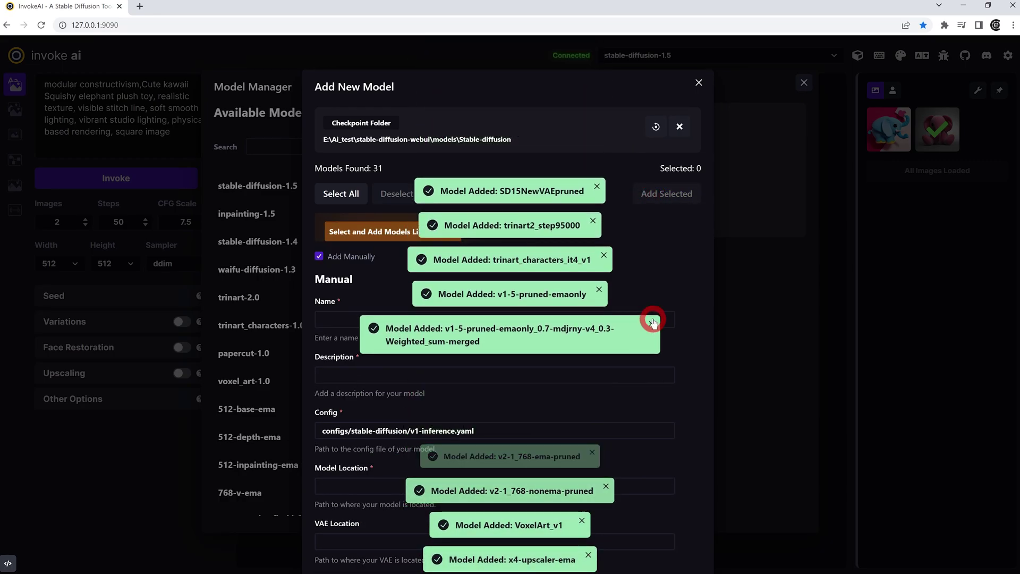
pyautogui.scroll(-3, 654, 317)
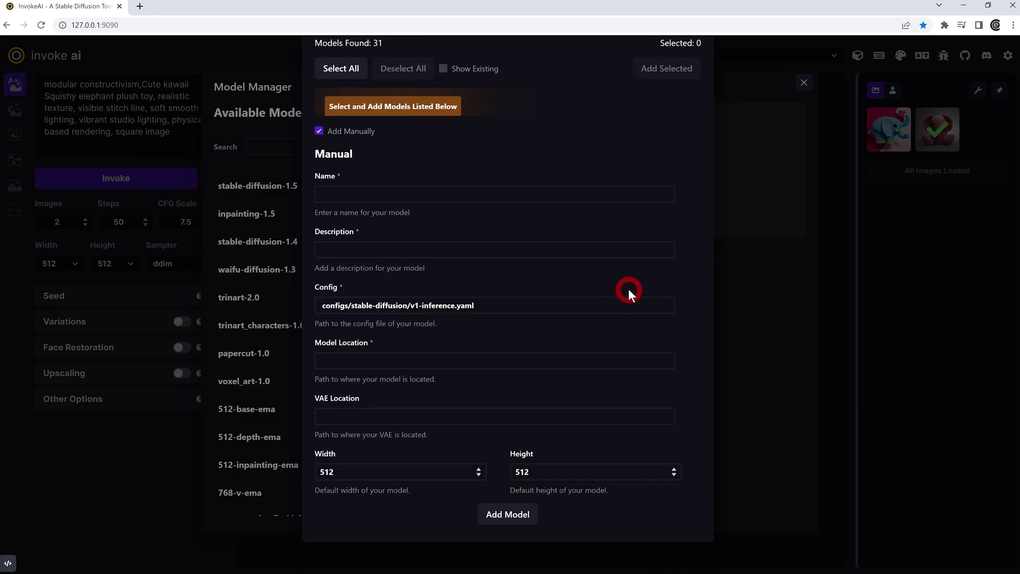
pyautogui.scroll(3, 628, 290)
pyautogui.click(696, 84)
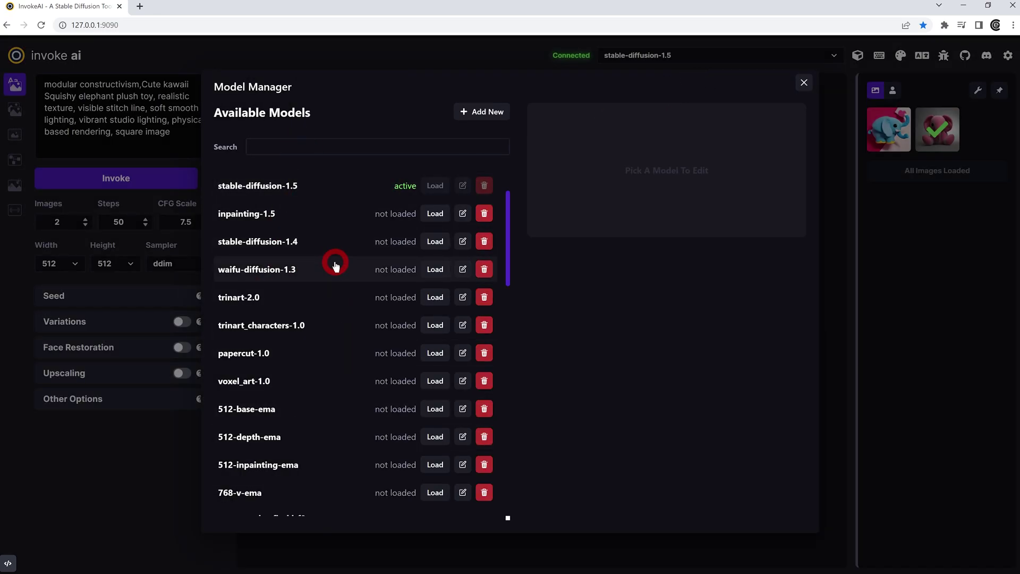
pyautogui.scroll(-4, 326, 322)
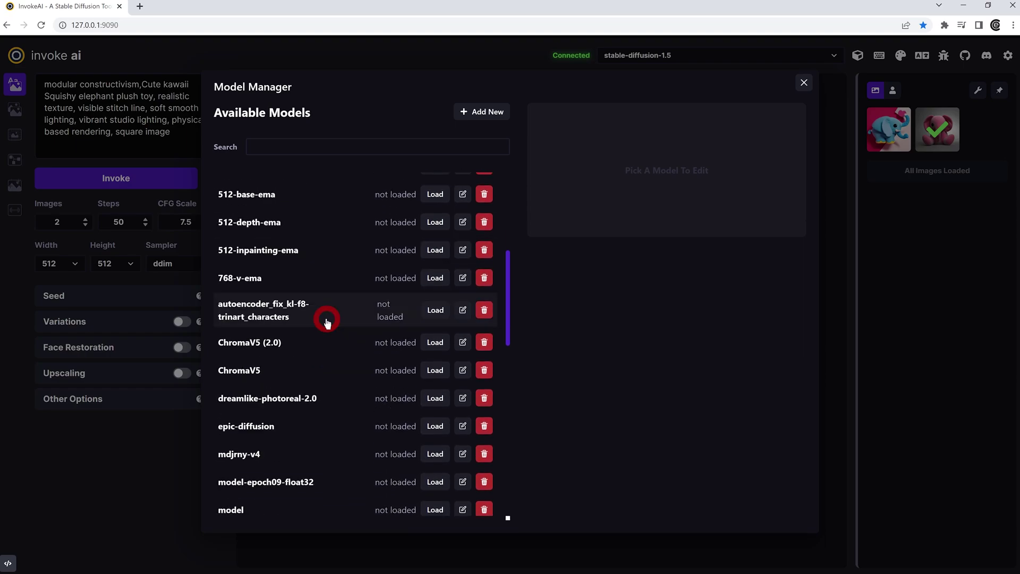
pyautogui.scroll(-2, 326, 320)
pyautogui.scroll(-3, 326, 319)
pyautogui.scroll(-2, 326, 318)
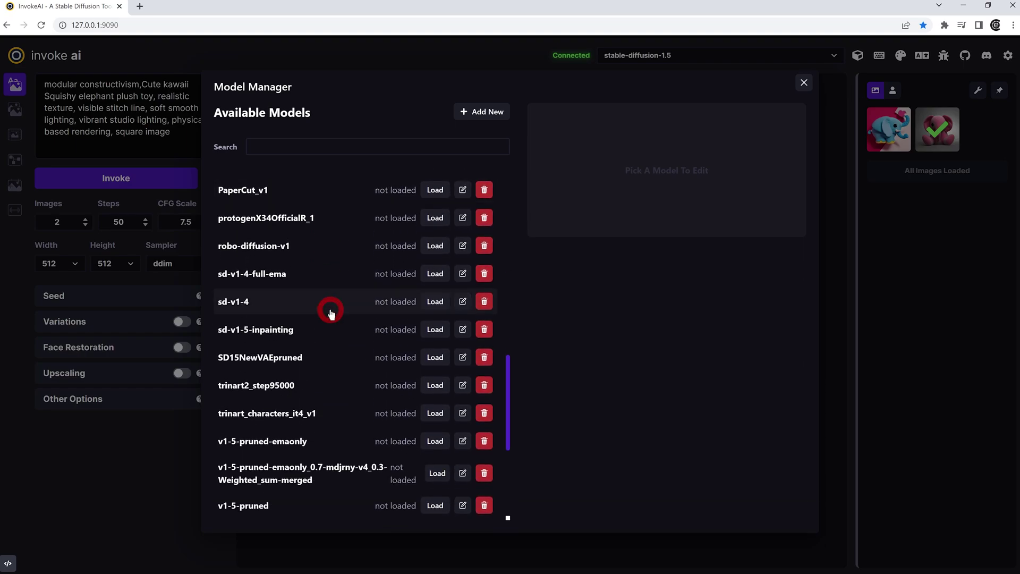
pyautogui.scroll(-1, 330, 308)
pyautogui.scroll(-2, 319, 319)
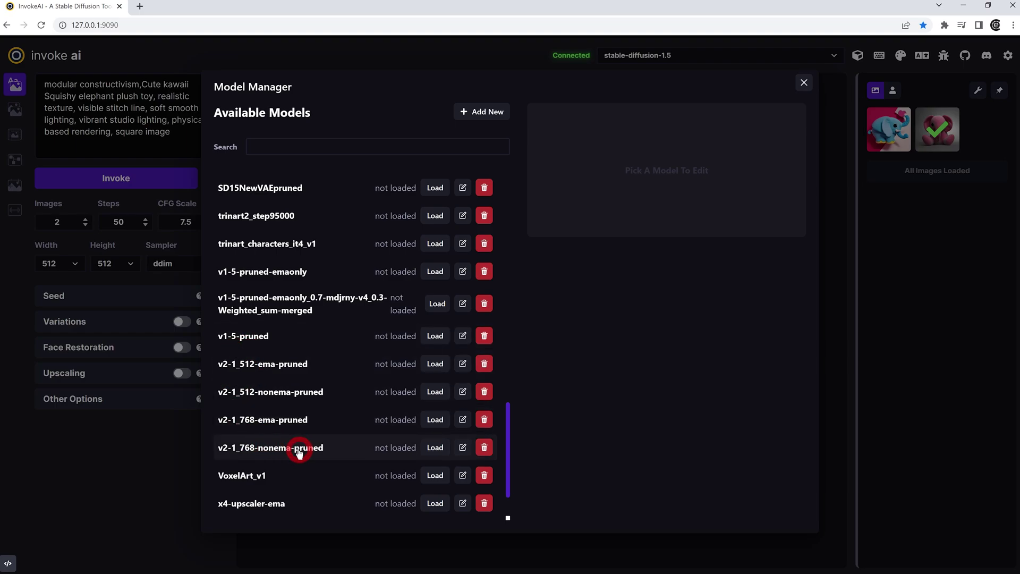
pyautogui.scroll(10, 312, 358)
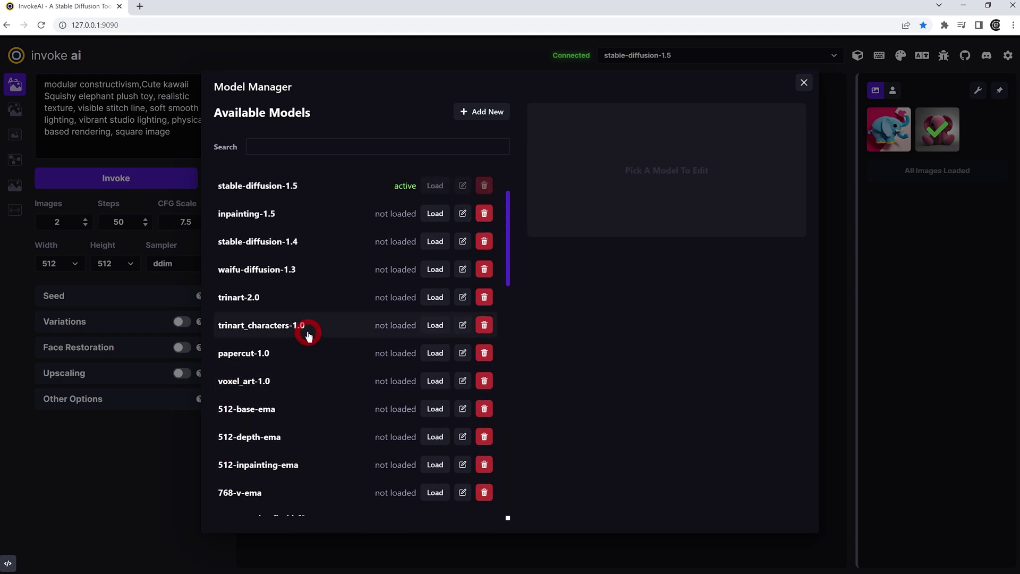
pyautogui.scroll(-4, 333, 316)
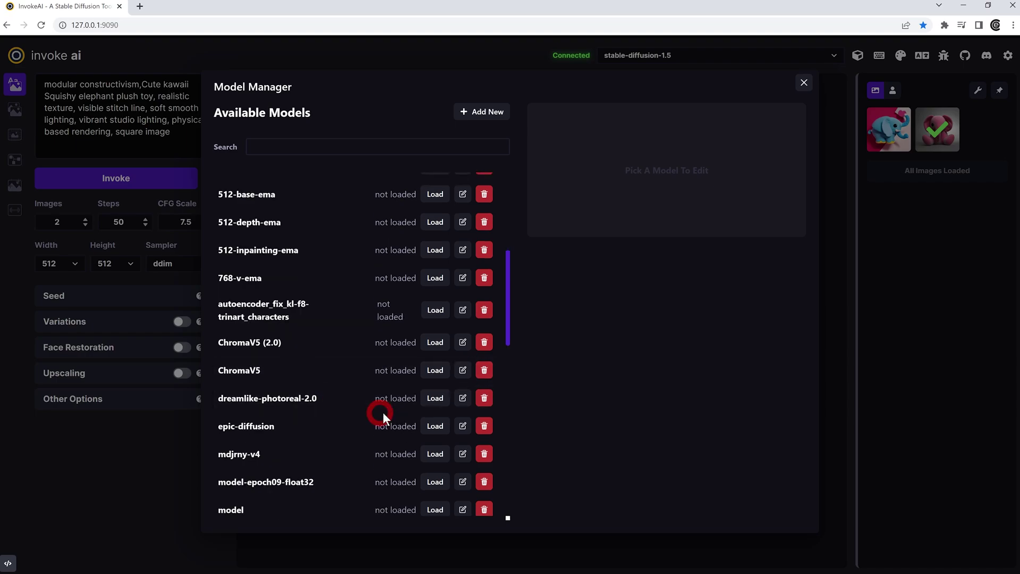
# Step: Load ChromaV5 and open its edit form, checking the v1-inference.yaml config path
pyautogui.click(435, 371)
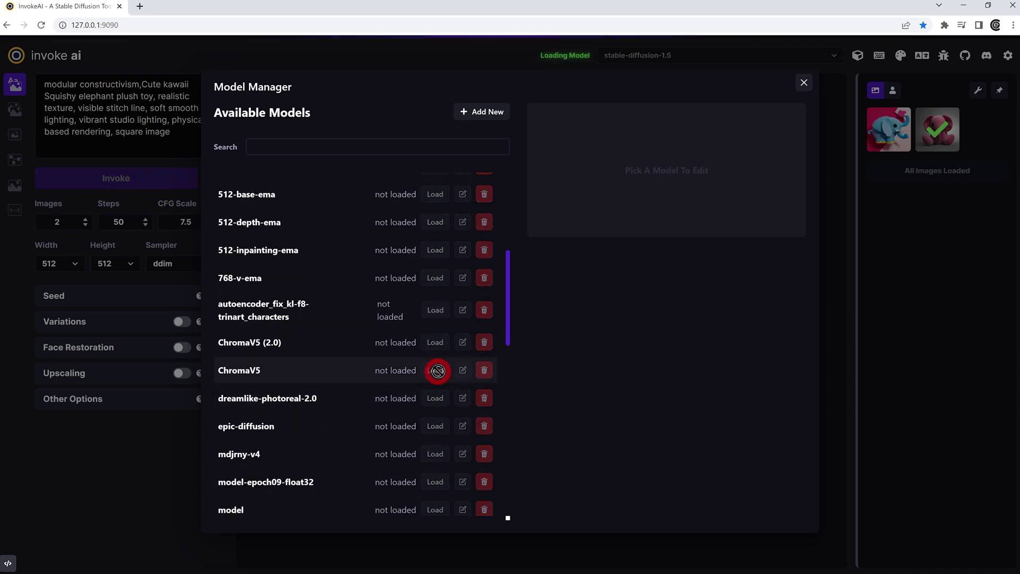
pyautogui.scroll(-1, 284, 274)
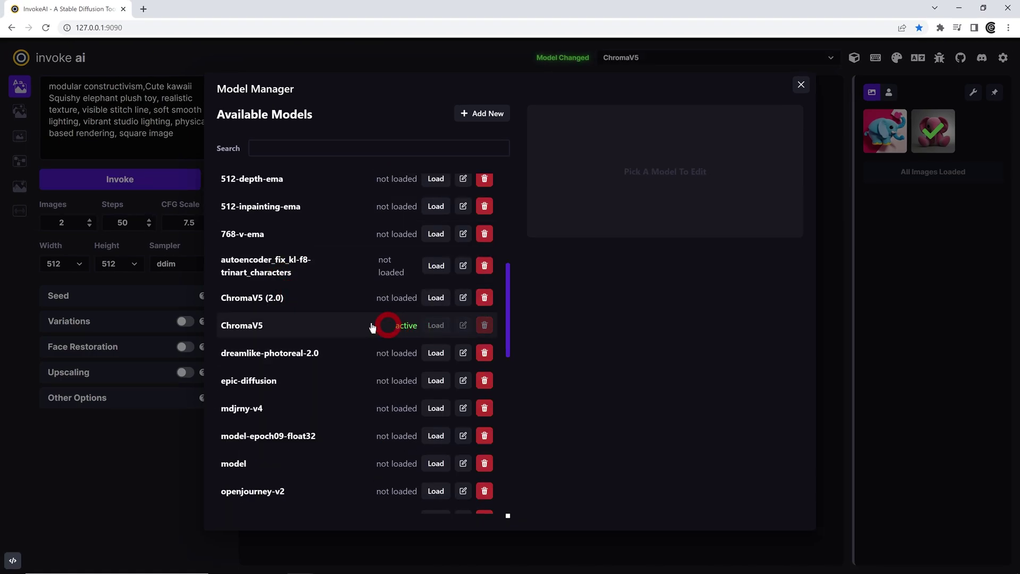
pyautogui.click(253, 326)
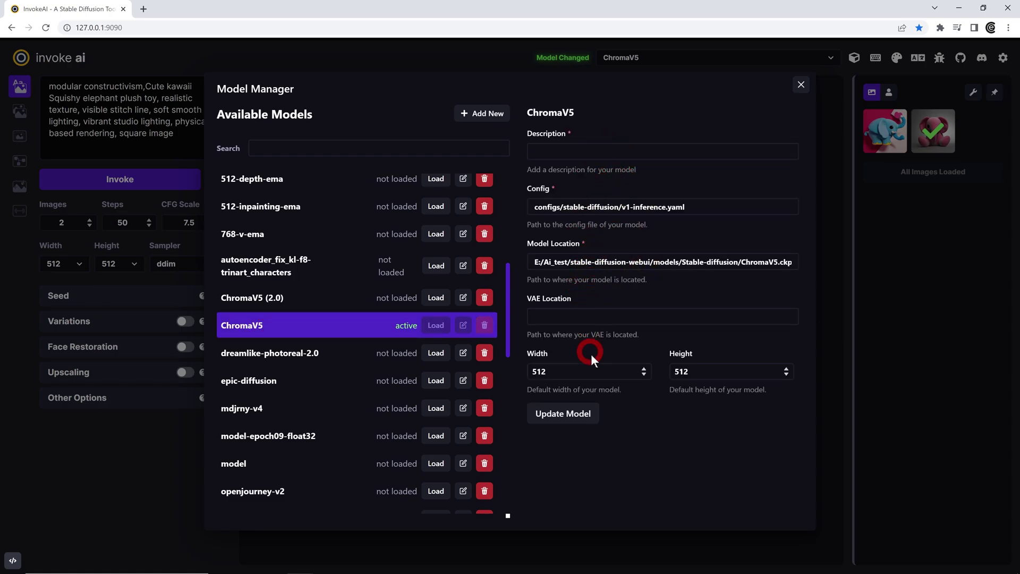
pyautogui.click(598, 152)
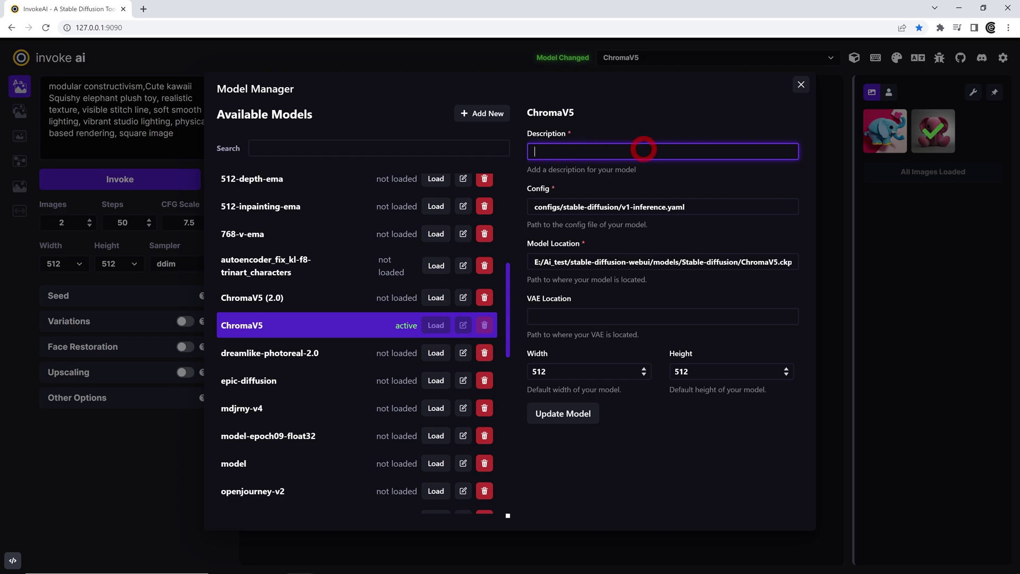
pyautogui.click(711, 205)
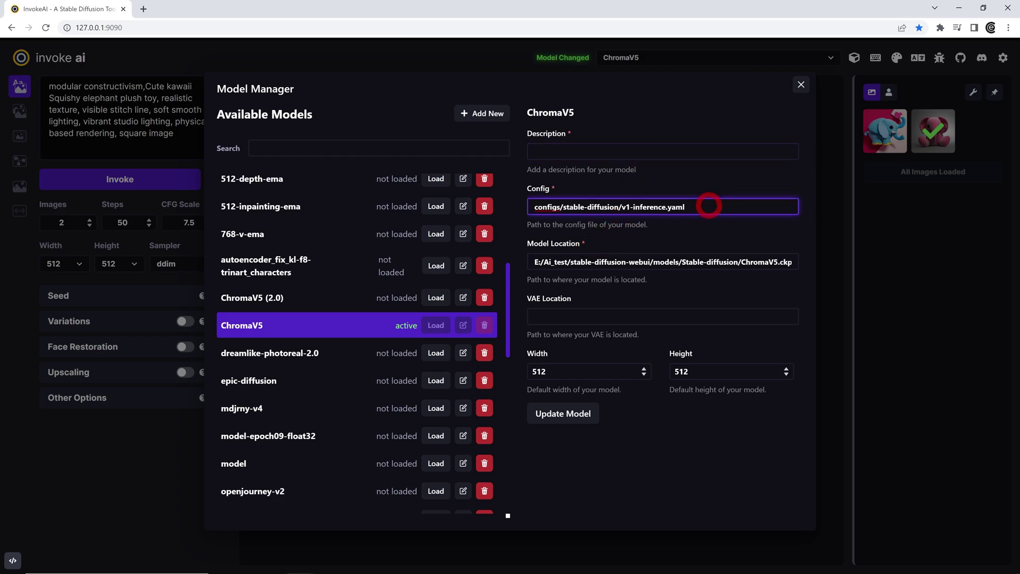
pyautogui.moveTo(709, 205); pyautogui.dragTo(528, 206)
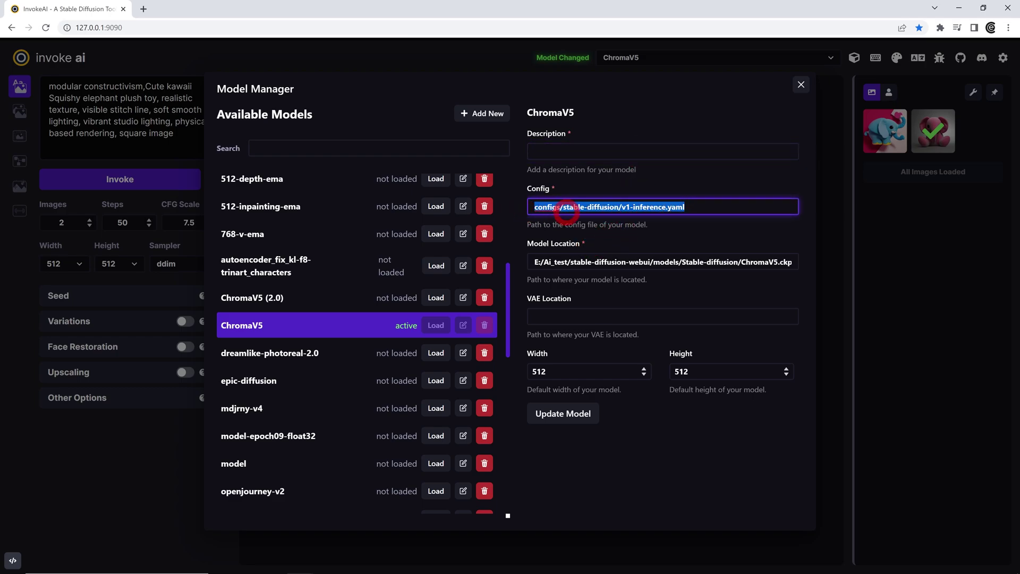
pyautogui.click(693, 208)
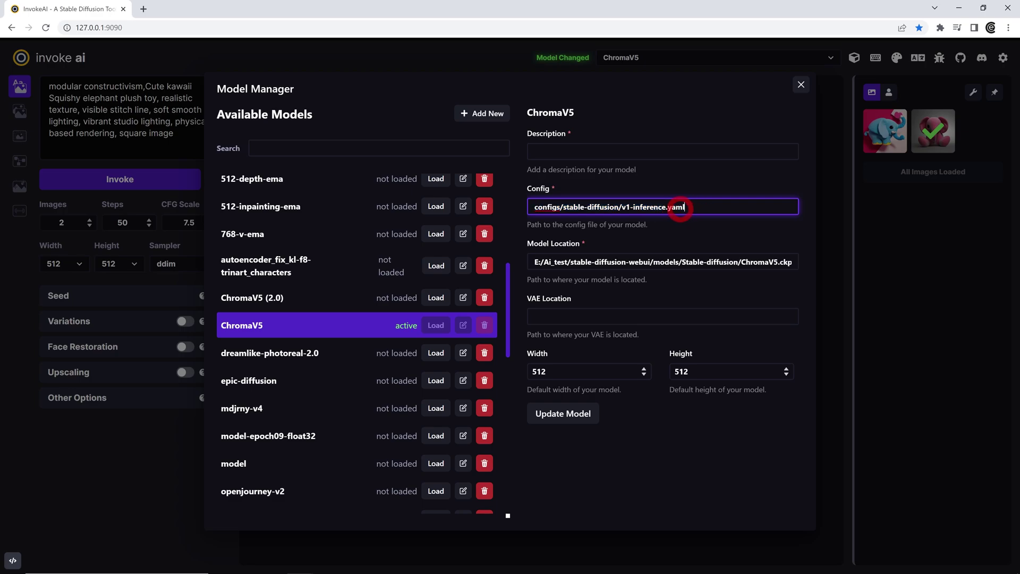
pyautogui.moveTo(685, 207); pyautogui.dragTo(621, 207)
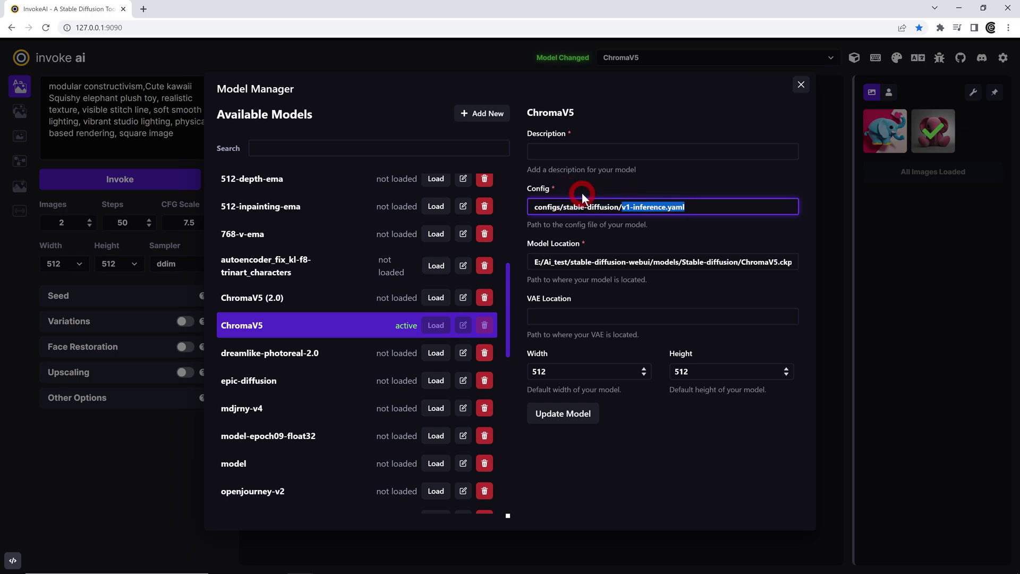
# Step: Paste the vae-ft-mse-840000-ema file path into ChromaV5's VAE Location and update the model
pyautogui.click(579, 315)
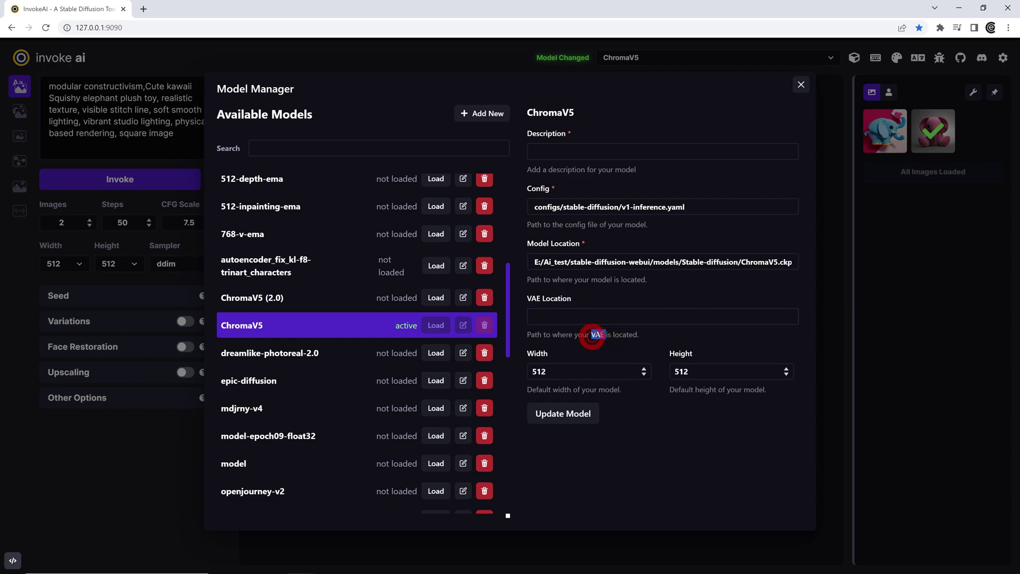
pyautogui.hotkey('ctrl', 'v')
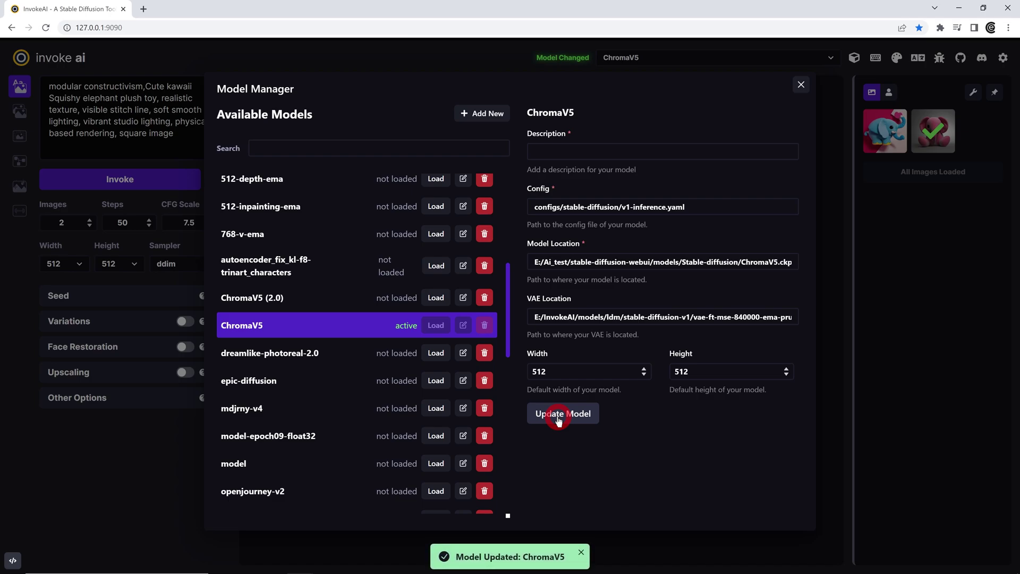
pyautogui.click(582, 306)
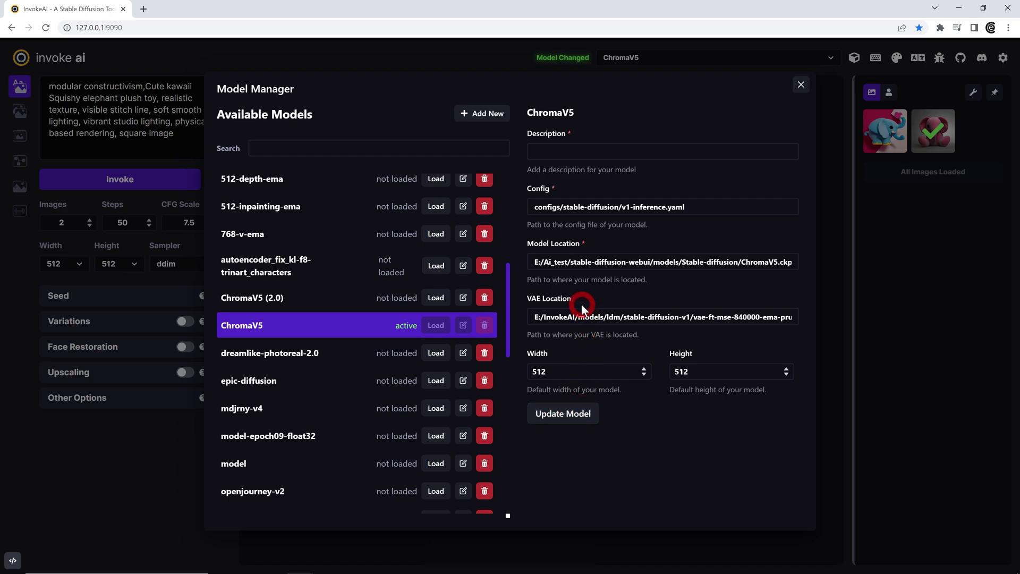
pyautogui.click(587, 307)
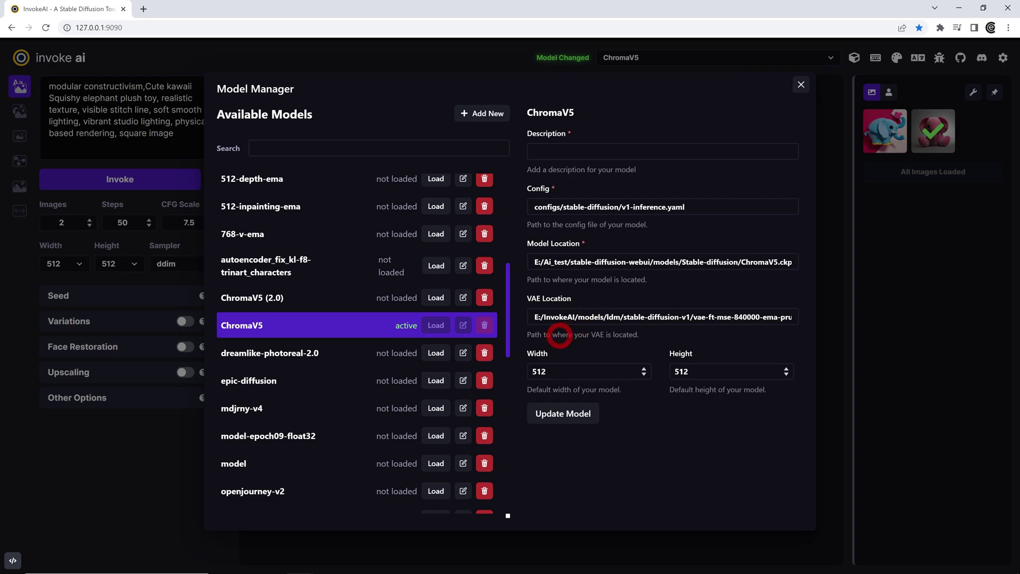
pyautogui.click(435, 298)
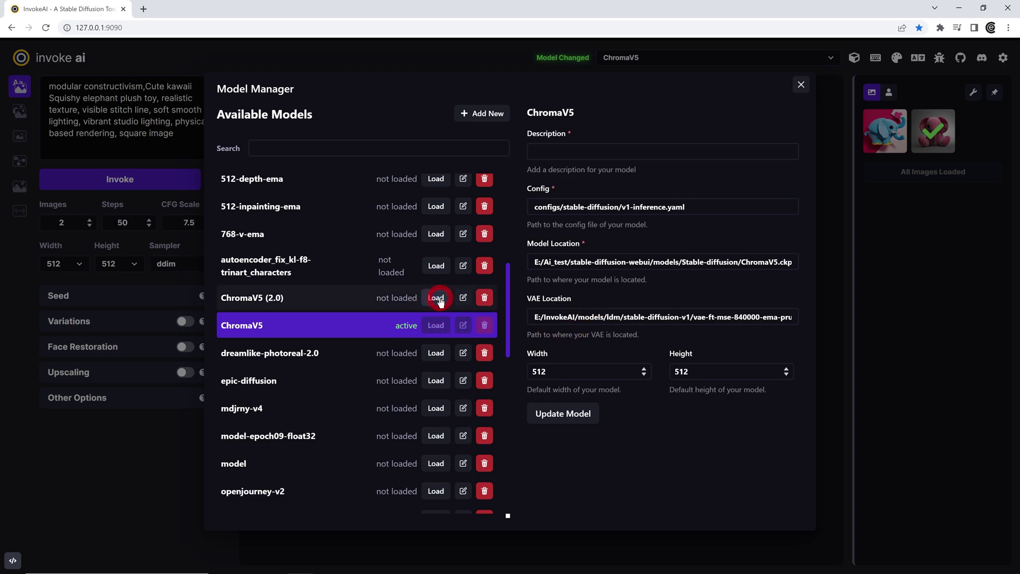
# Step: Load another model, reload ChromaV5 to apply its new VAE, and close the Model Manager
pyautogui.click(436, 266)
pyautogui.click(555, 370)
pyautogui.moveTo(555, 370); pyautogui.dragTo(516, 371)
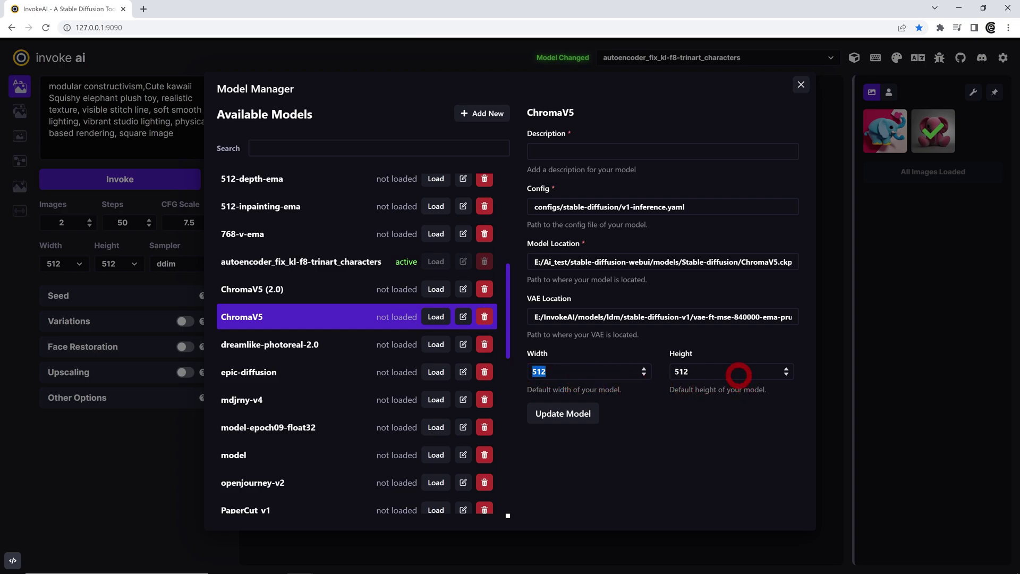
pyautogui.moveTo(740, 376); pyautogui.dragTo(671, 372)
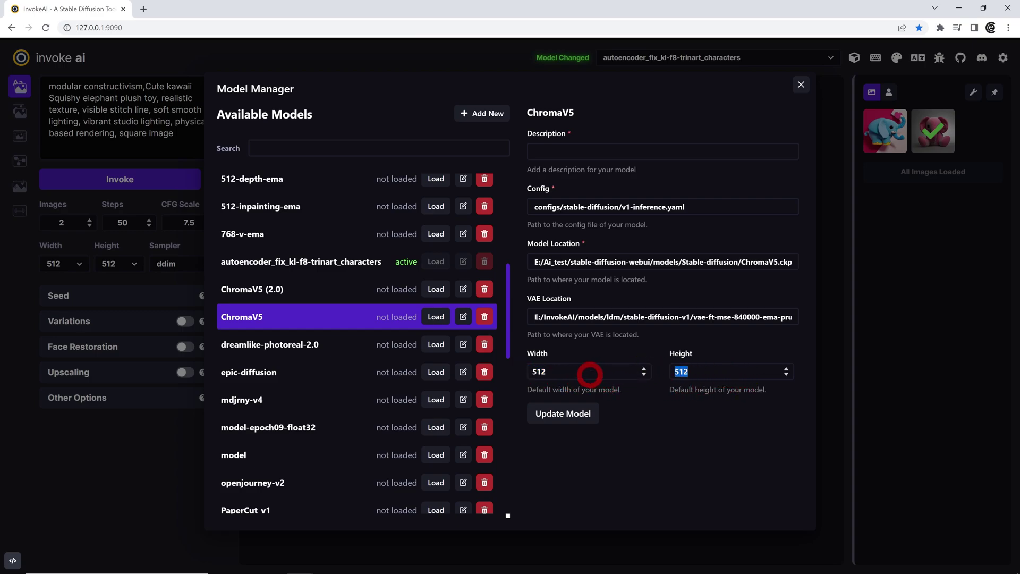
pyautogui.moveTo(563, 372); pyautogui.dragTo(518, 374)
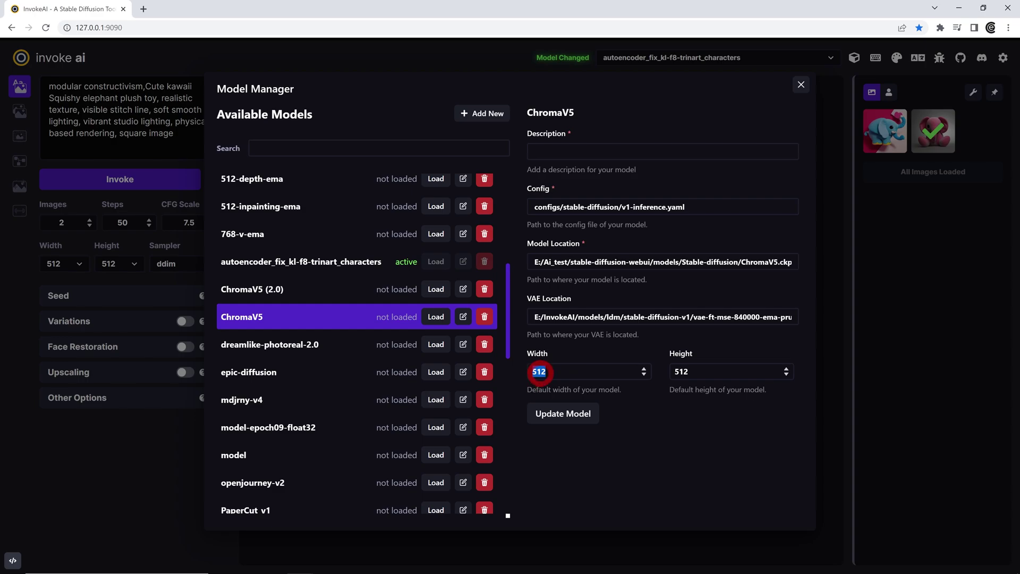
pyautogui.click(435, 316)
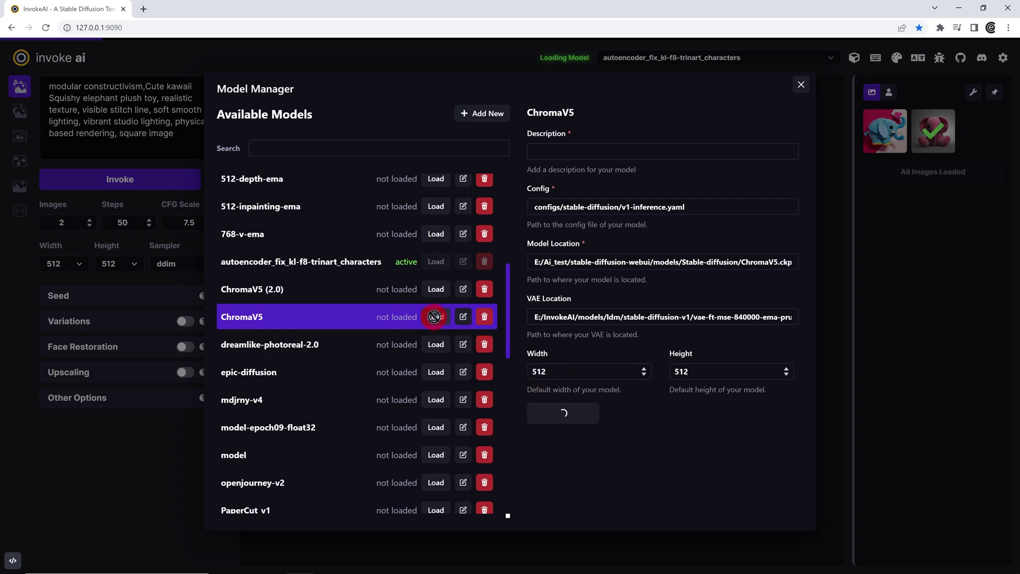
pyautogui.click(801, 85)
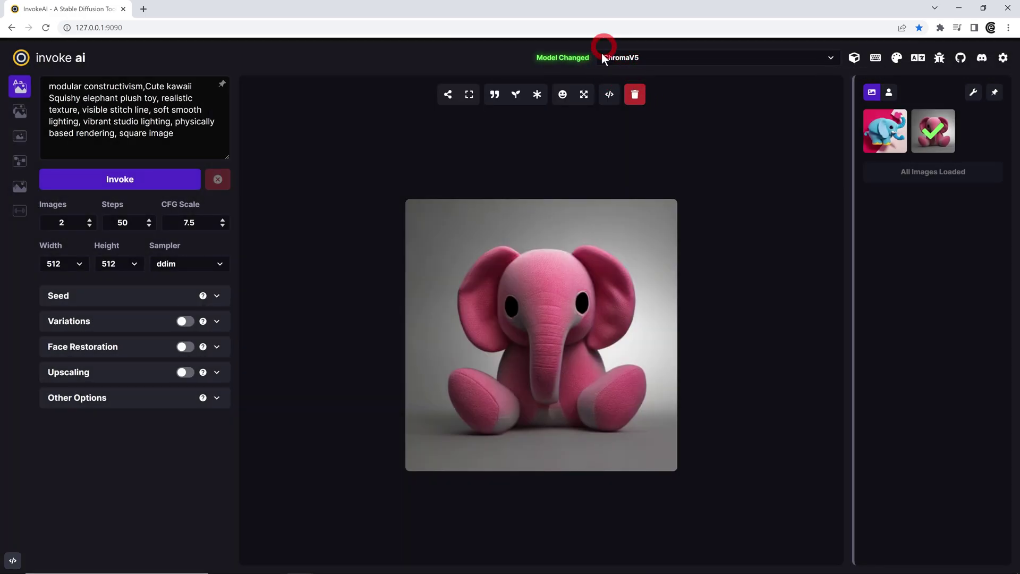
# Step: With ChromaV5 selected, invoke a new orange elephant plush image, then switch to Unified Canvas
pyautogui.click(831, 57)
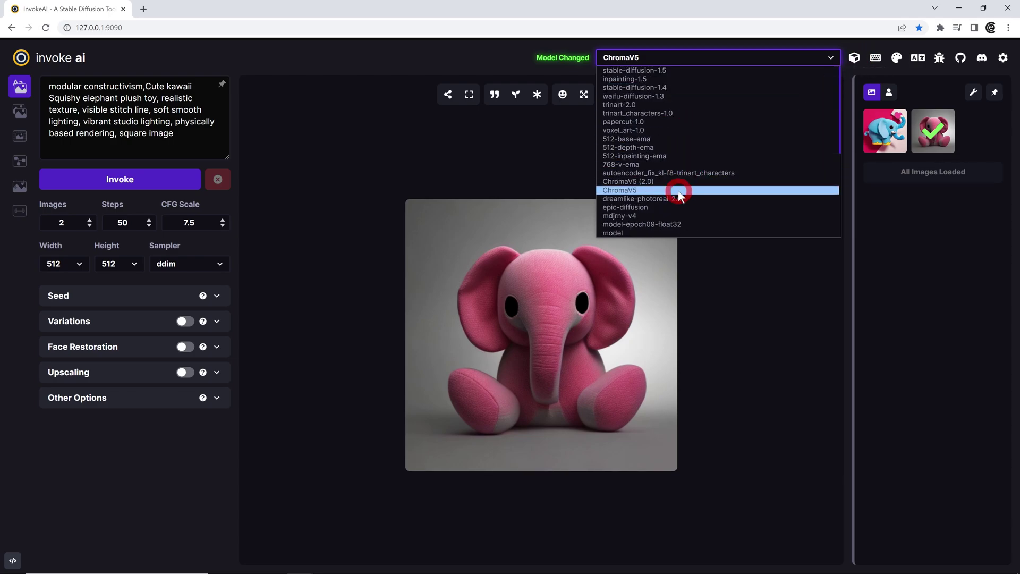
pyautogui.click(679, 194)
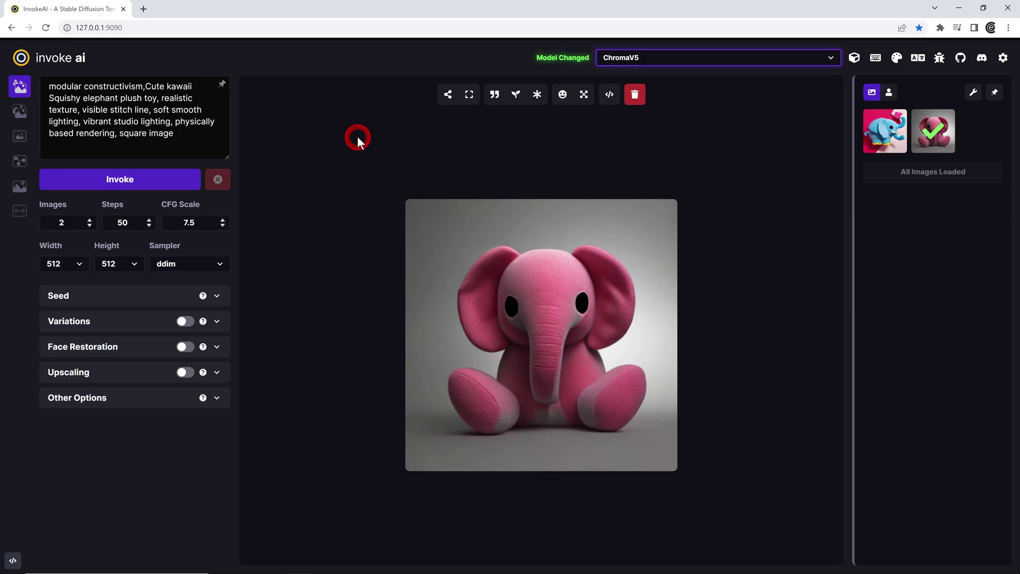
pyautogui.click(89, 184)
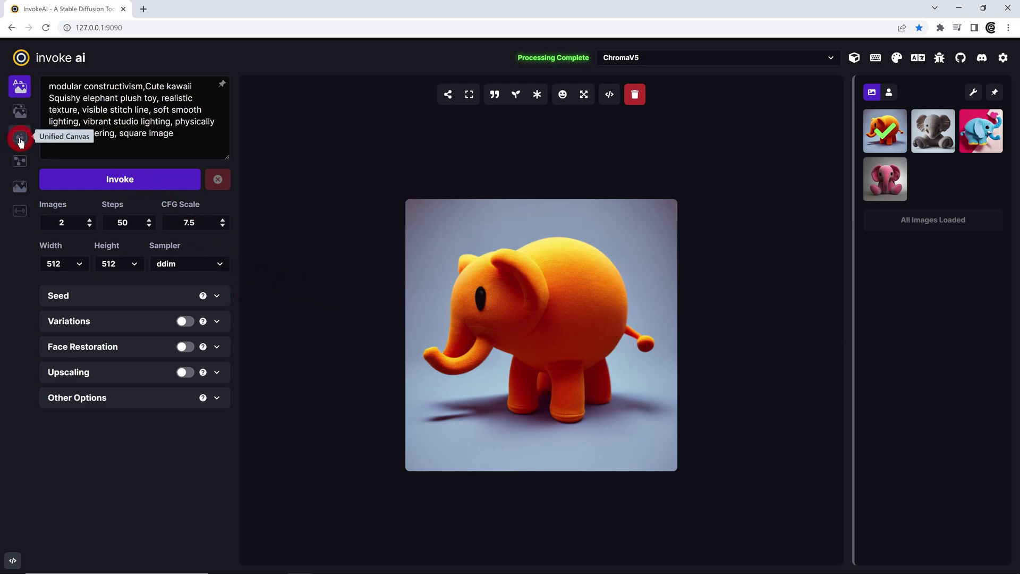
pyautogui.click(20, 139)
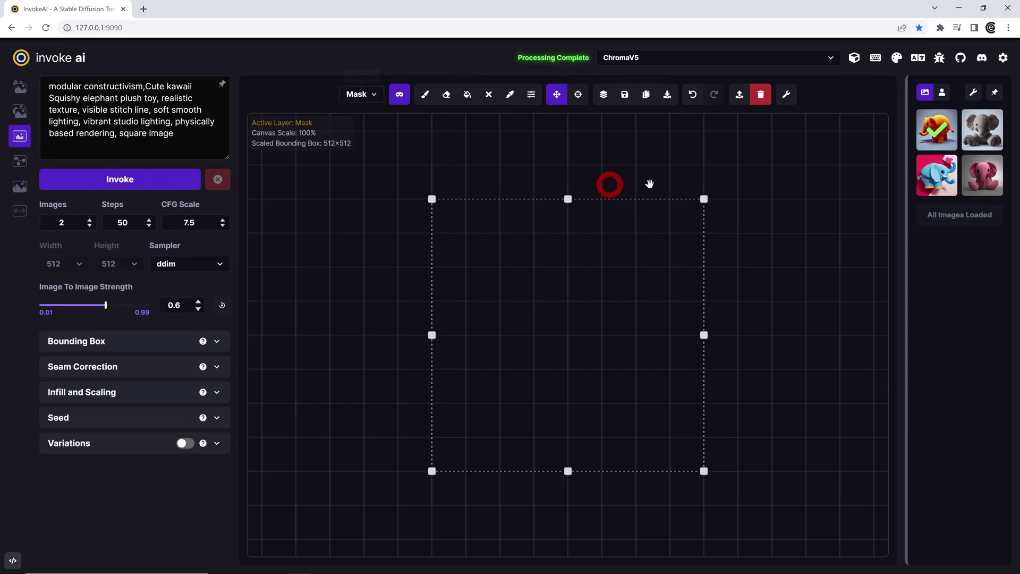
# Step: Turn on 'Use Canvas Beta Layout' in Settings and close the dialog
pyautogui.click(1003, 57)
pyautogui.click(606, 171)
pyautogui.click(467, 191)
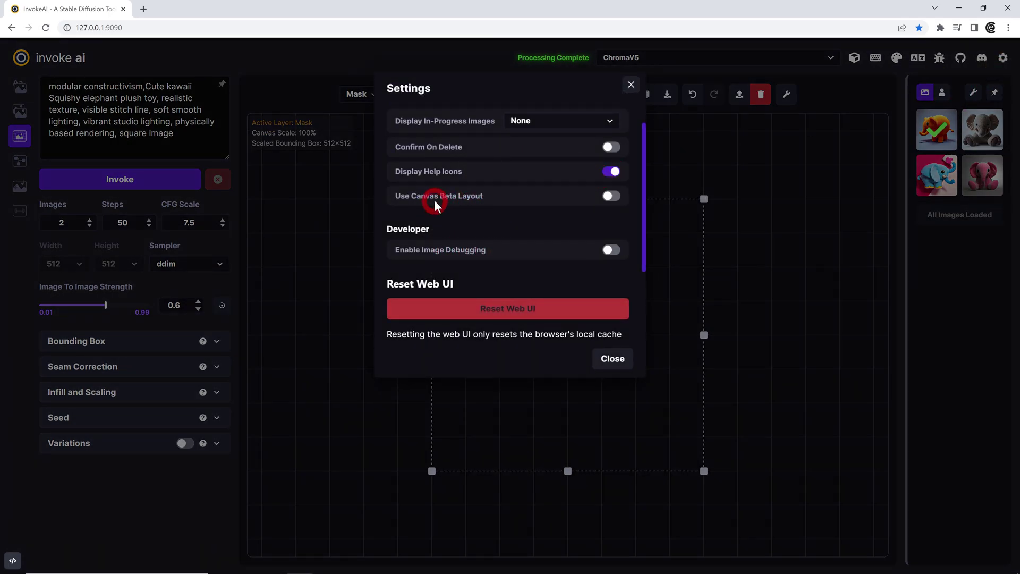
pyautogui.click(612, 196)
pyautogui.click(626, 86)
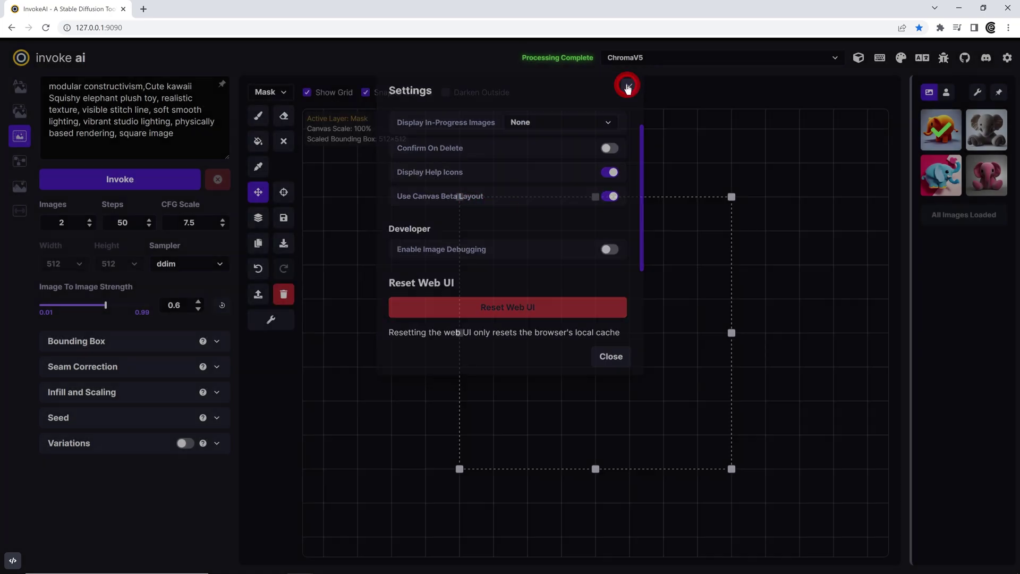
pyautogui.click(369, 180)
pyautogui.click(283, 90)
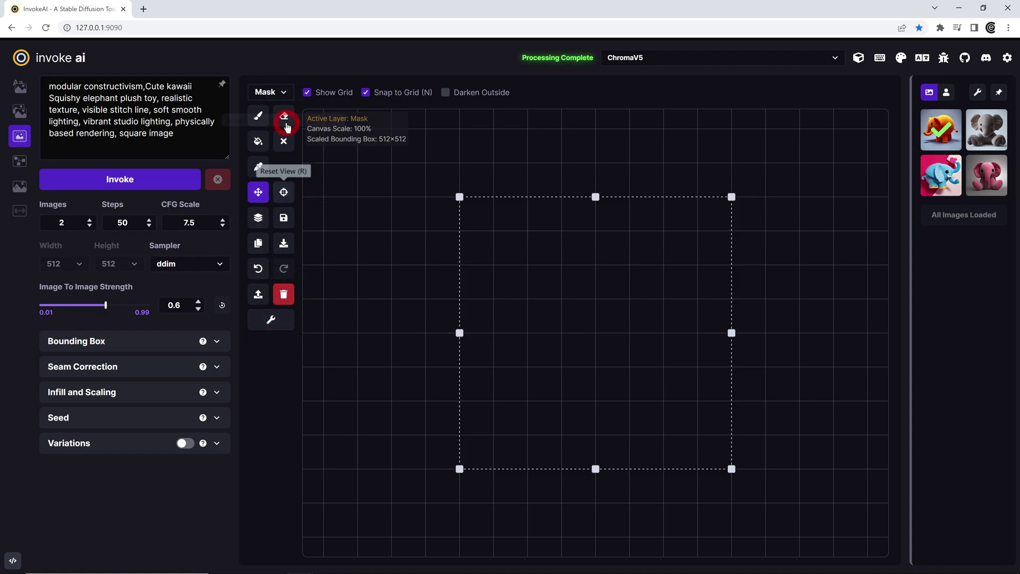
# Step: Turn on Darken Outside and drag the bounding box's top-right handle out to 640×640
pyautogui.click(281, 369)
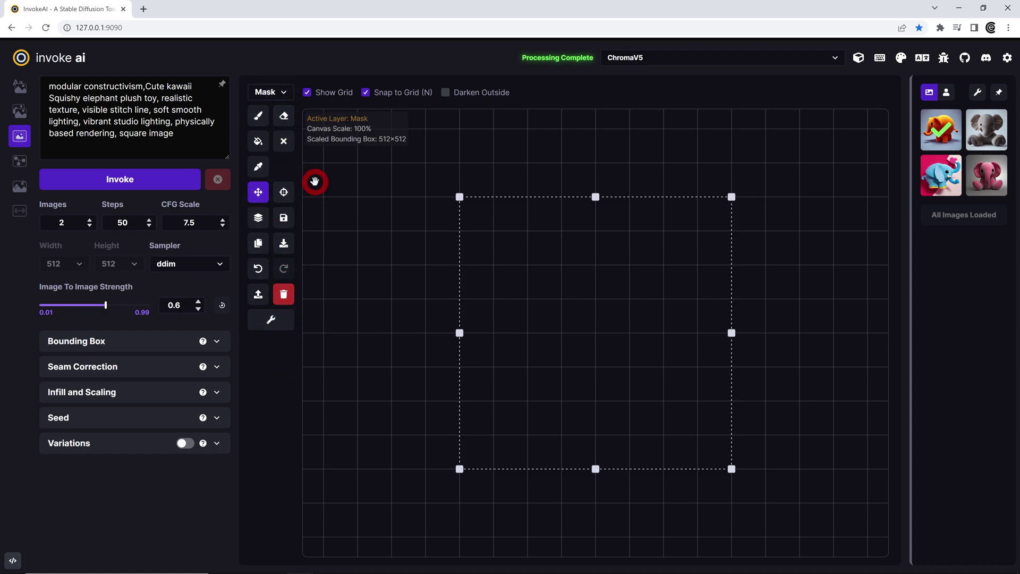
pyautogui.moveTo(450, 217); pyautogui.dragTo(529, 270)
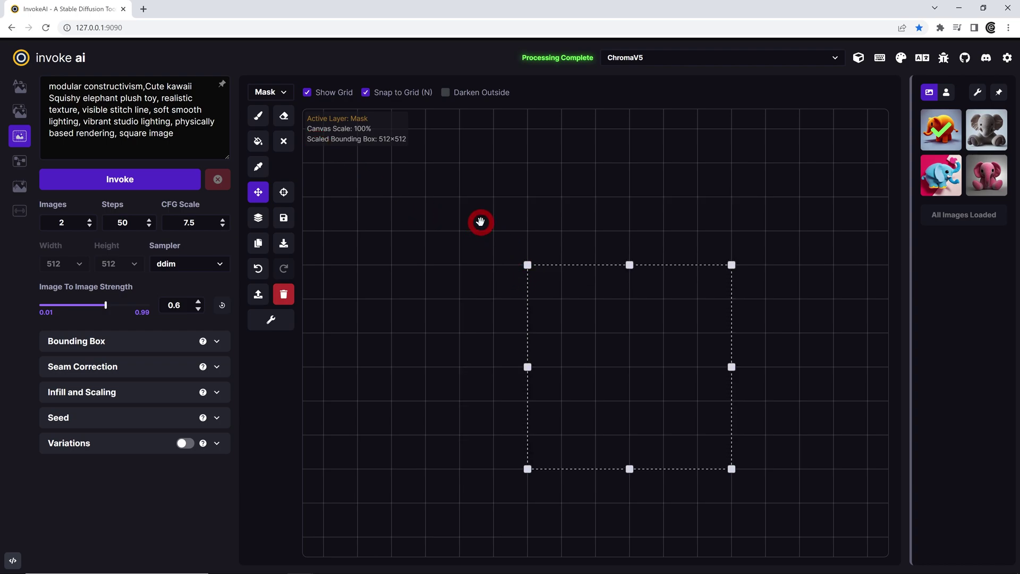
pyautogui.scroll(-5, 480, 219)
pyautogui.scroll(-2, 386, 221)
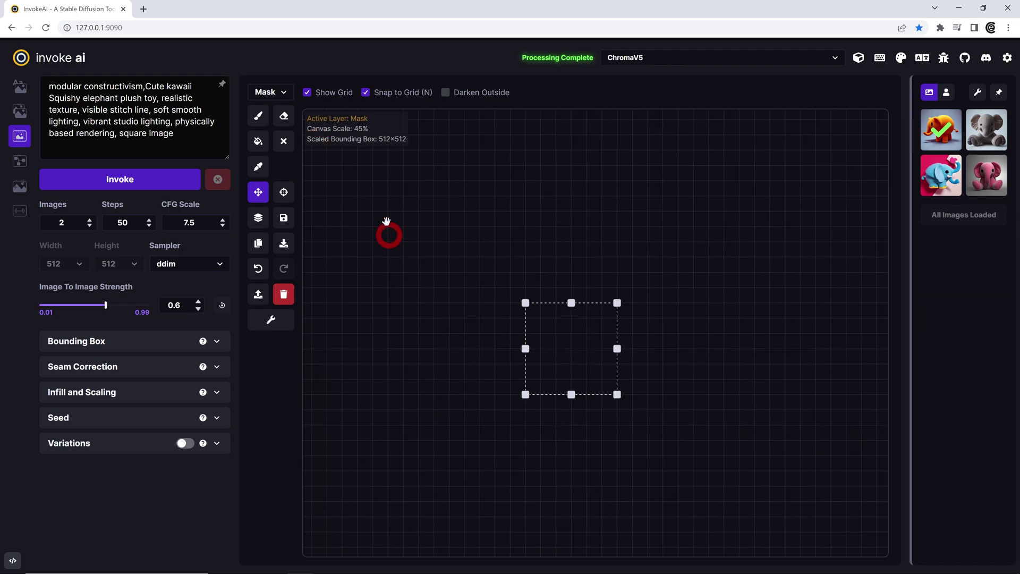
pyautogui.click(461, 96)
pyautogui.click(462, 96)
pyautogui.click(383, 93)
pyautogui.click(446, 92)
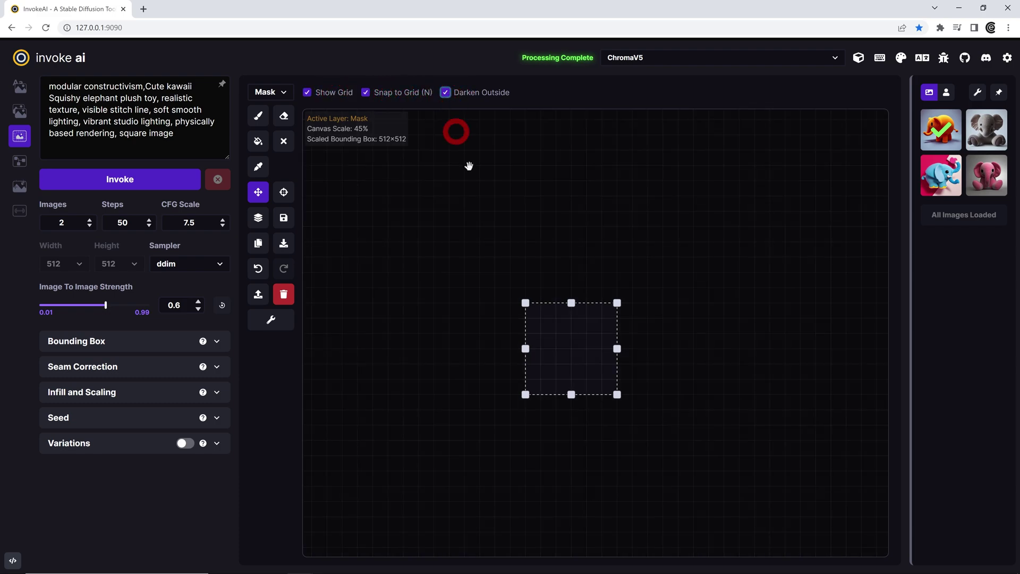
pyautogui.moveTo(618, 303); pyautogui.dragTo(632, 265)
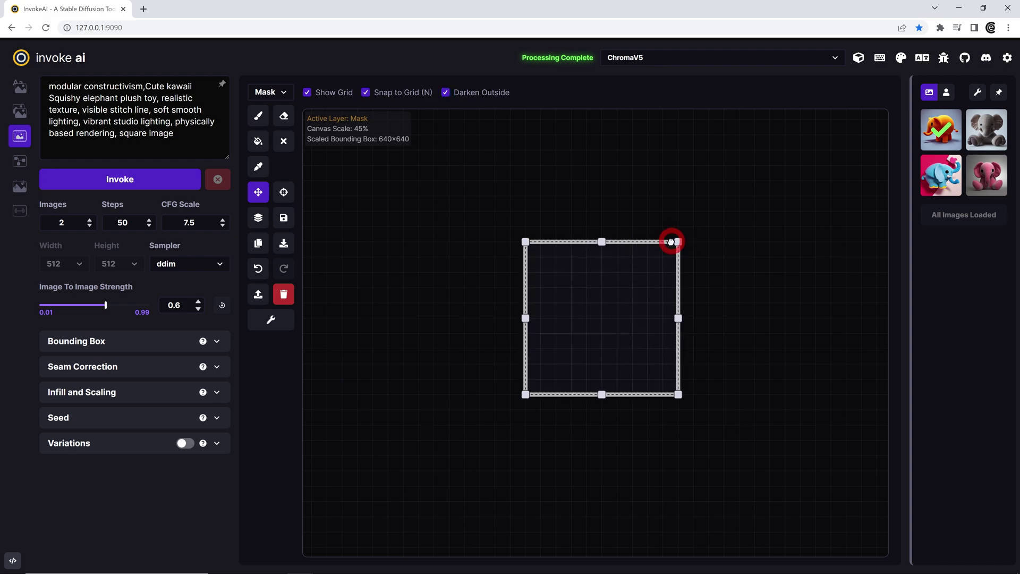